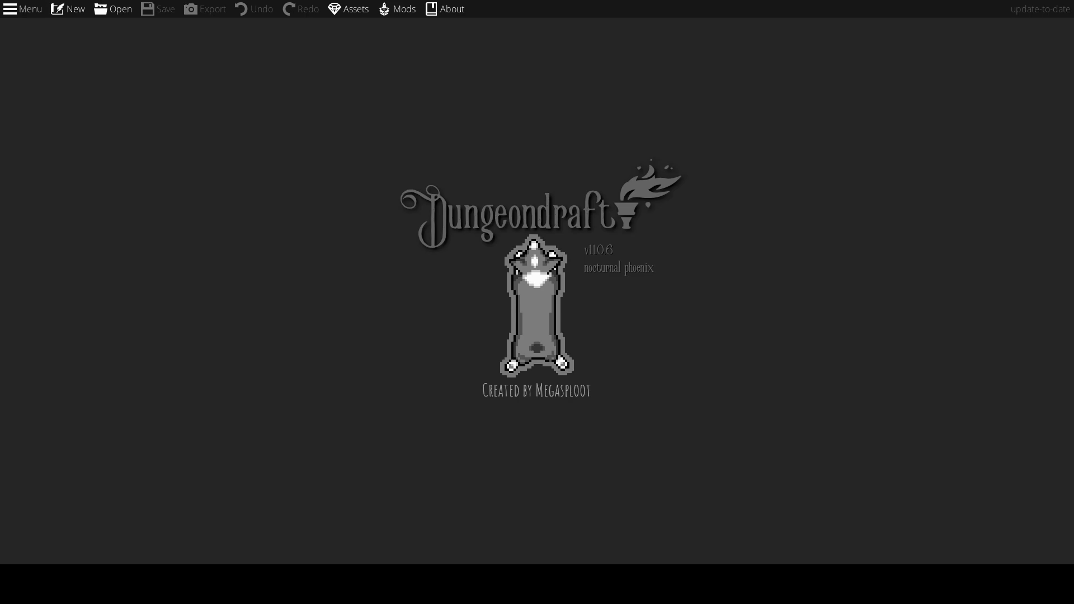
# - Create a new map 20 tiles wide and 14 tiles high
pyautogui.click(69, 10)
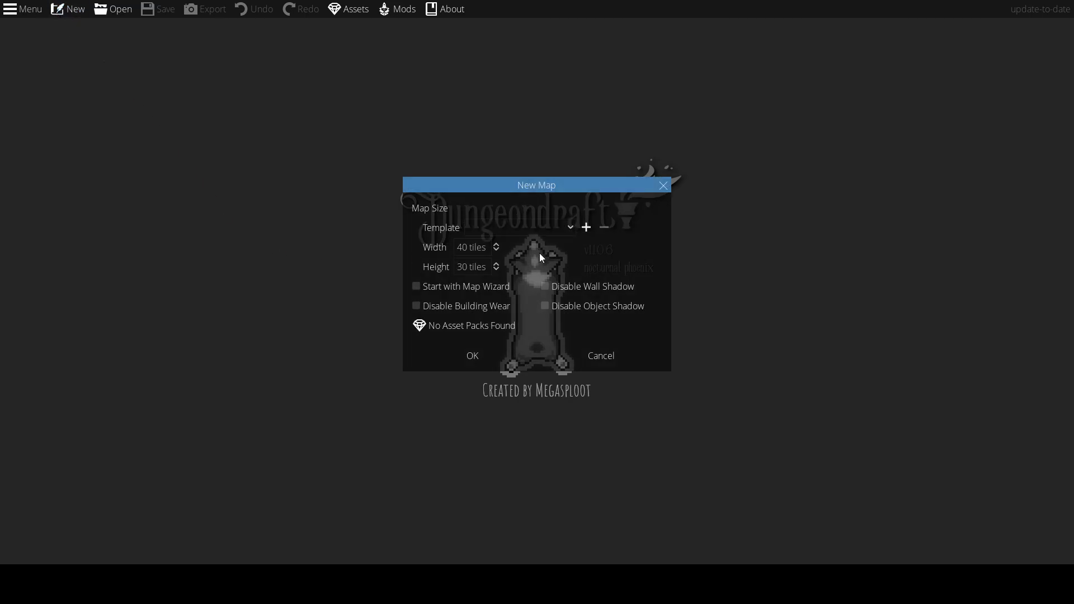
pyautogui.click(496, 250)
pyautogui.click(496, 251)
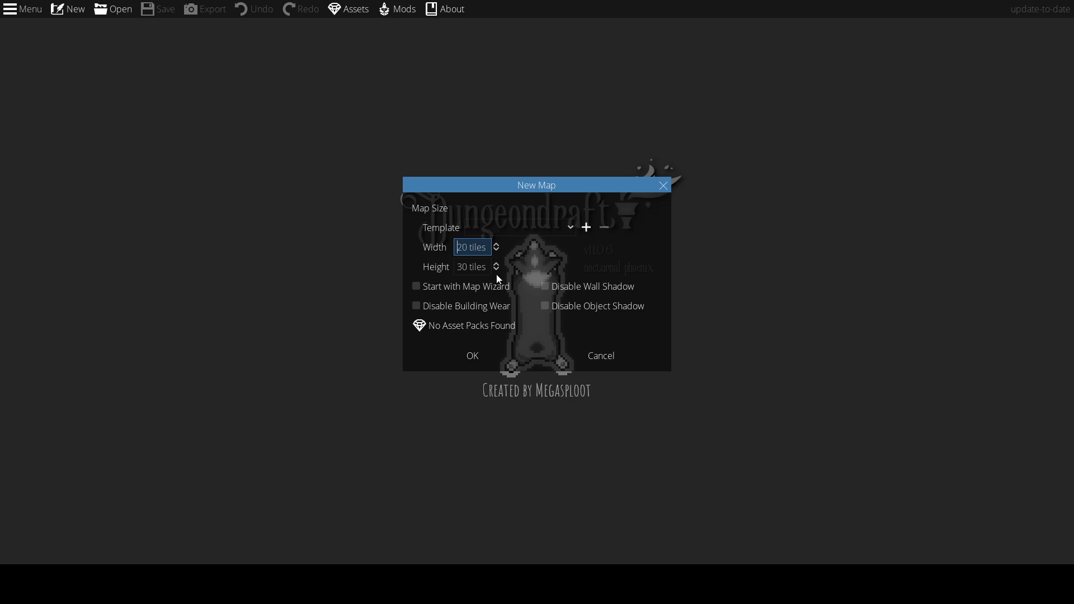
pyautogui.click(496, 270)
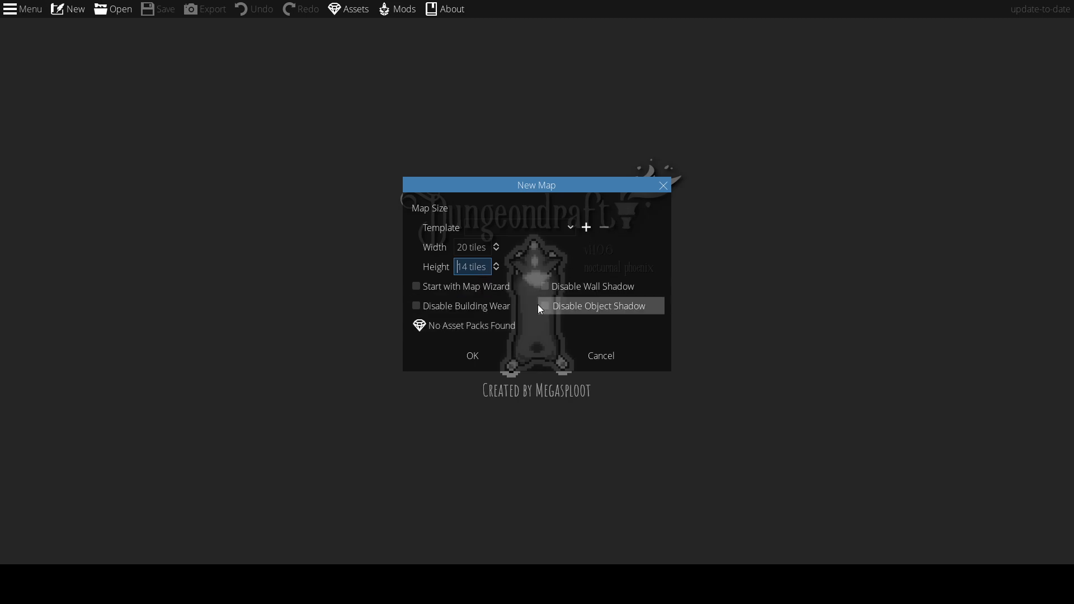
pyautogui.click(485, 357)
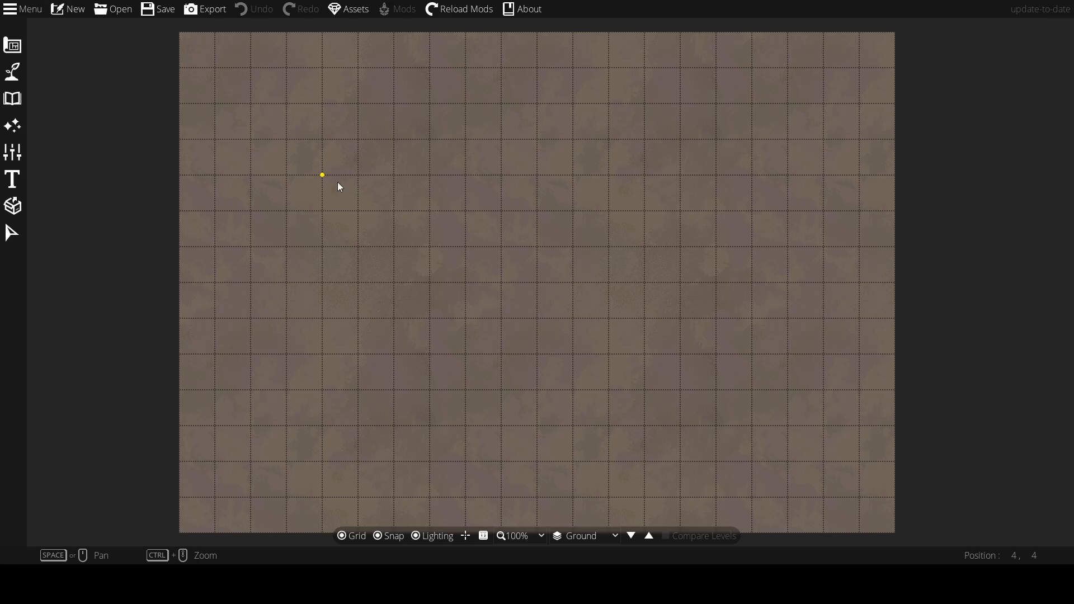
# - Inspect the blank map grid at several zoom levels
pyautogui.scroll(-4, 338, 185)
pyautogui.scroll(4, 341, 193)
pyautogui.scroll(-4, 342, 193)
pyautogui.scroll(4, 342, 194)
pyautogui.scroll(-3, 342, 194)
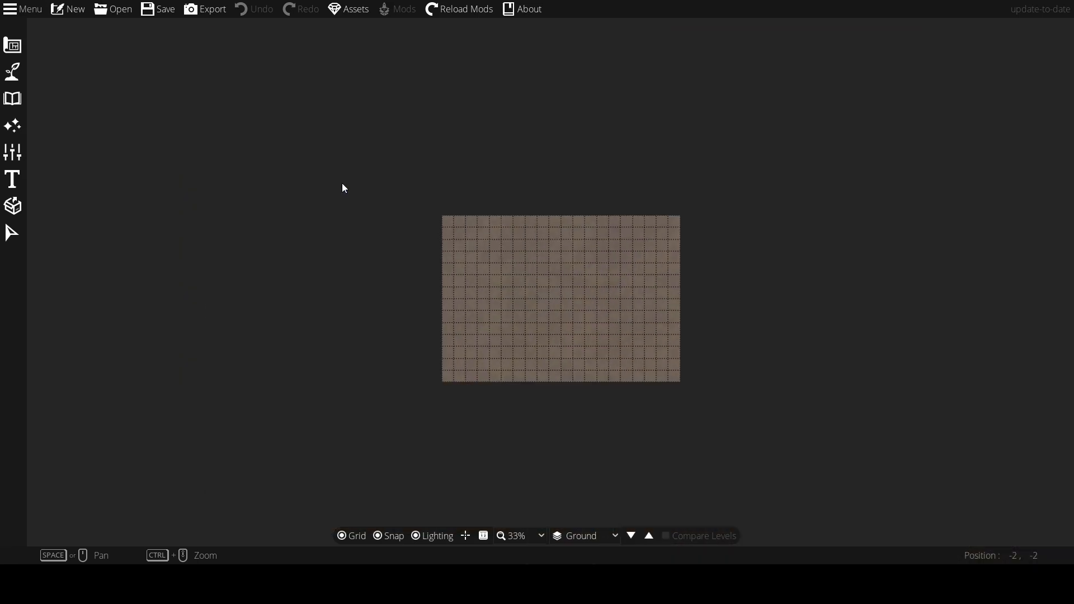
pyautogui.scroll(3, 336, 168)
pyautogui.scroll(-2, 329, 157)
pyautogui.scroll(1, 326, 152)
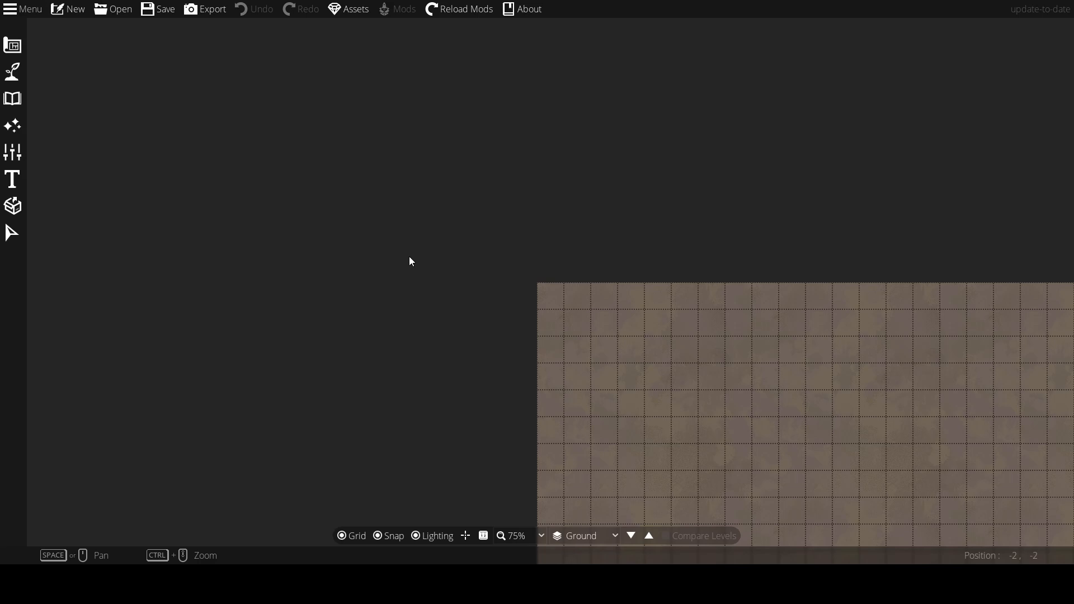
pyautogui.scroll(-3, 680, 317)
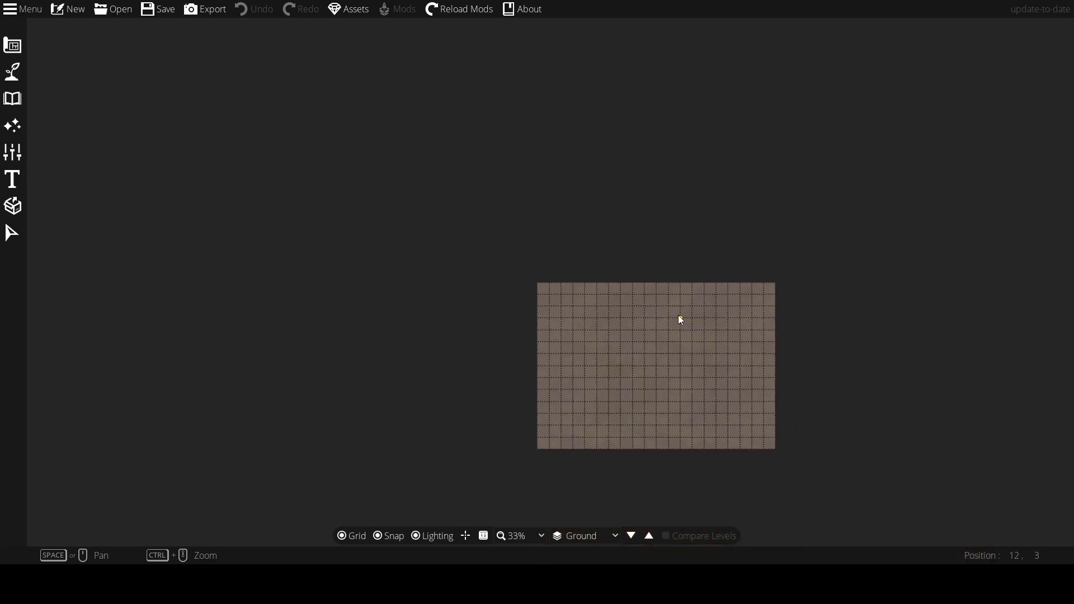
pyautogui.scroll(3, 699, 353)
pyautogui.scroll(-2, 692, 355)
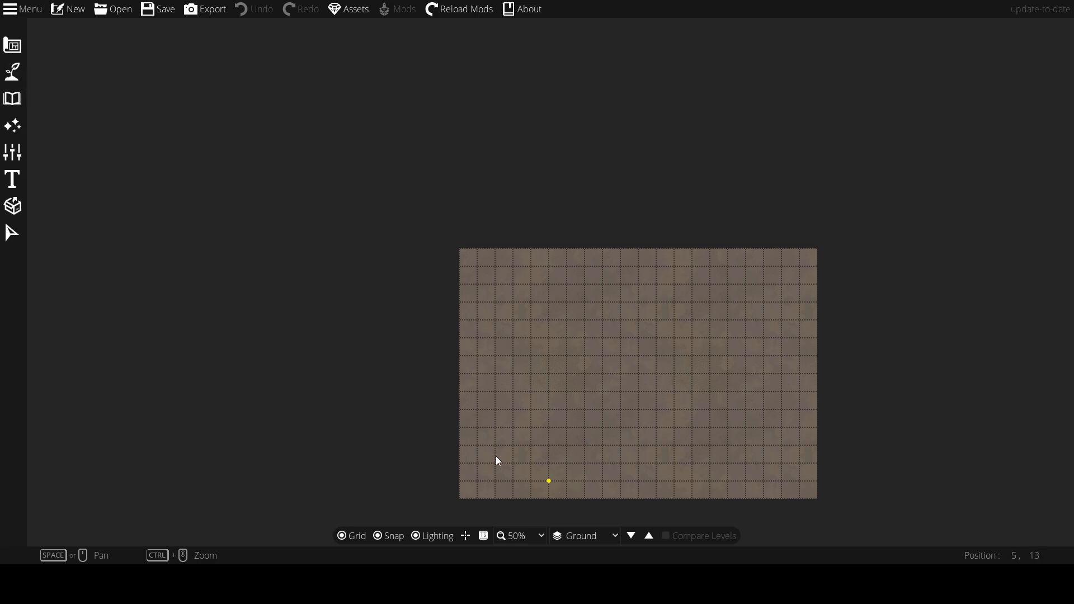
# - Activate the Terrain Brush and set its brush size to 7
pyautogui.click(4, 77)
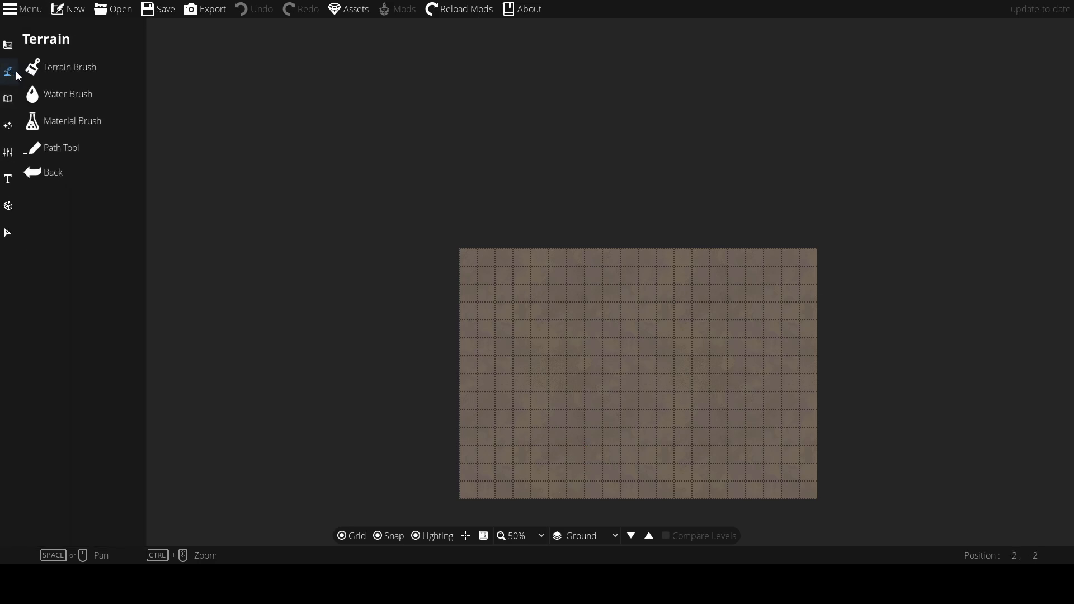
pyautogui.click(35, 70)
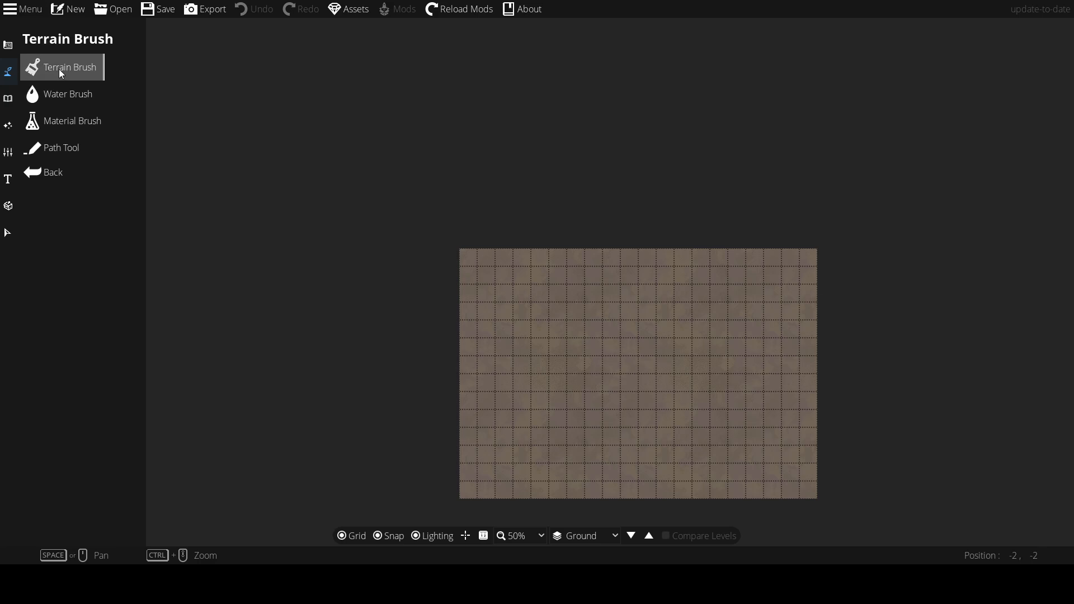
pyautogui.click(59, 69)
pyautogui.scroll(3, 570, 399)
pyautogui.scroll(-5, 563, 387)
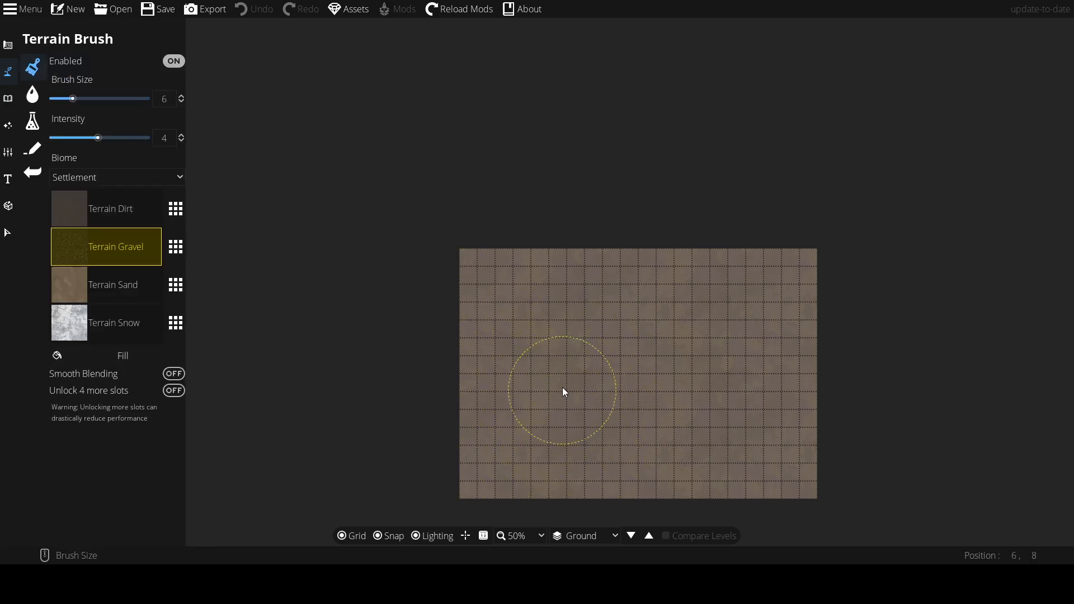
pyautogui.scroll(4, 562, 387)
pyautogui.scroll(-2, 586, 400)
pyautogui.scroll(2, 594, 399)
pyautogui.scroll(-2, 610, 394)
pyautogui.scroll(2, 604, 399)
pyautogui.scroll(-3, 589, 409)
# - Replace the dirt terrain slot with Terrain Cracked Earth and the gravel slot with Terrain Moss
pyautogui.click(173, 212)
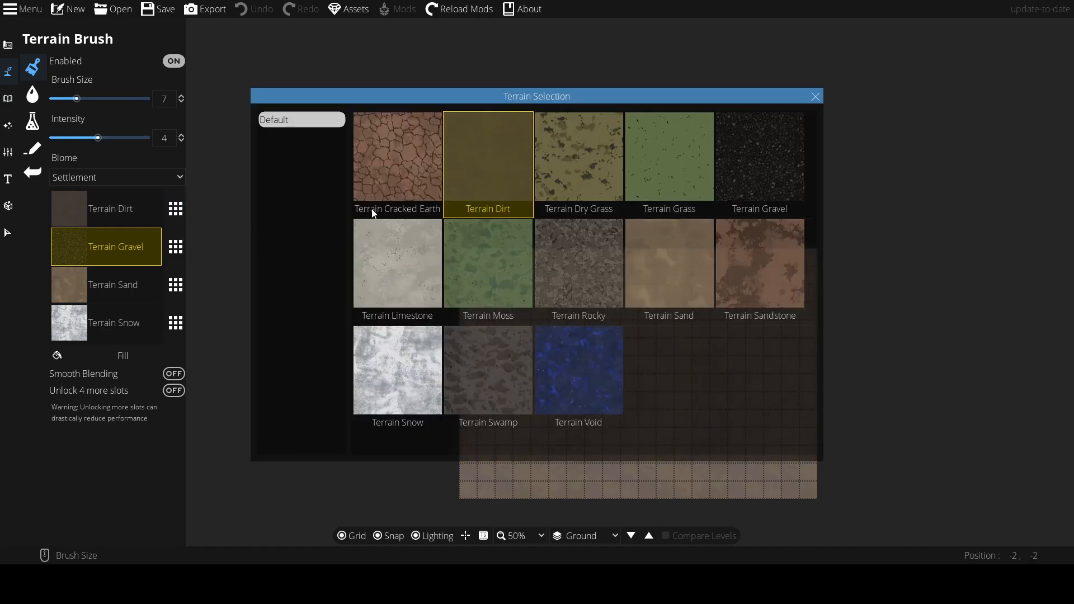
pyautogui.click(400, 185)
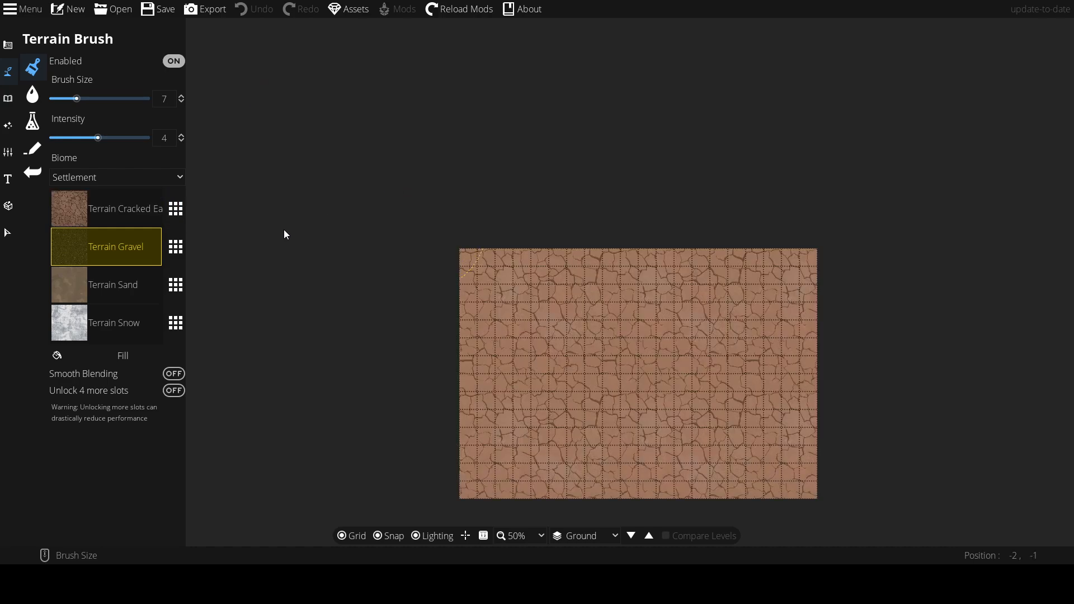
pyautogui.click(173, 249)
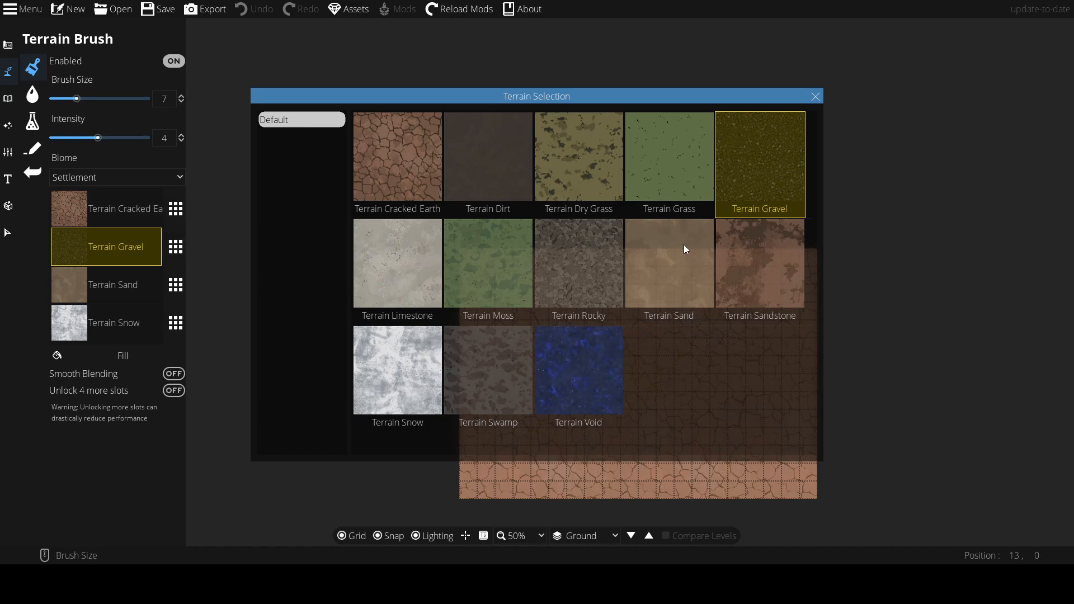
pyautogui.click(478, 301)
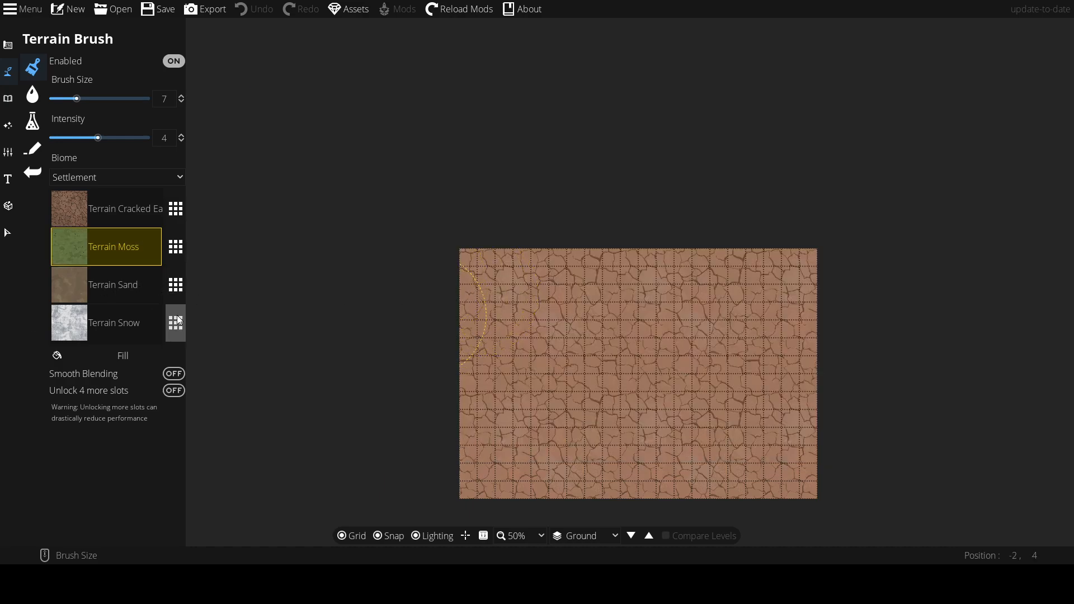
# - Brush Terrain Cracked Earth across the lower-left part of the map
pyautogui.click(122, 205)
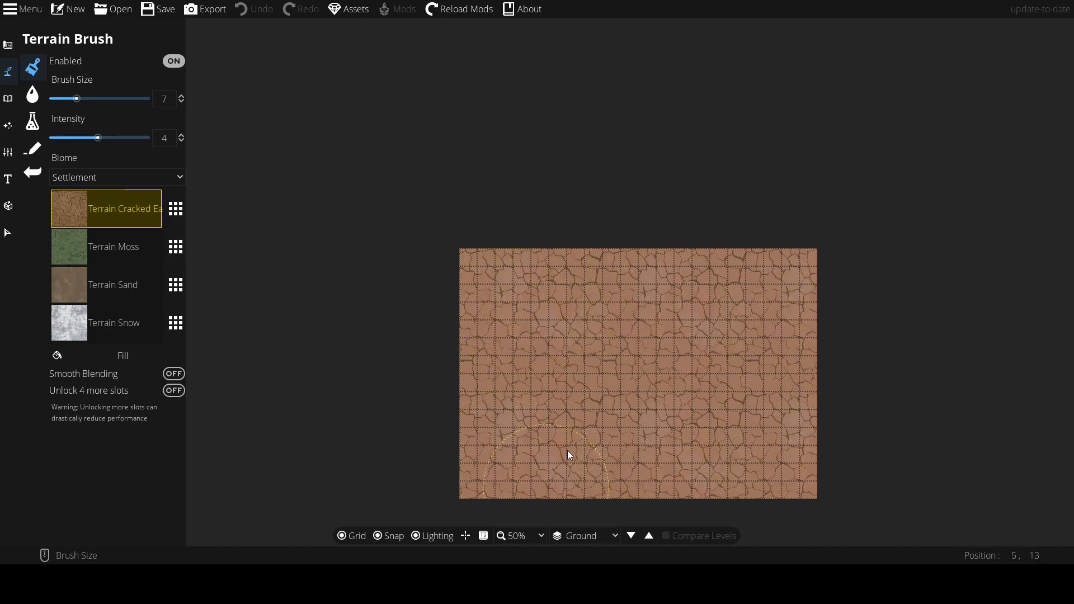
pyautogui.moveTo(563, 434)
pyautogui.mouseDown()
pyautogui.moveTo(705, 427)
pyautogui.moveTo(686, 410)
pyautogui.moveTo(287, 373)
pyautogui.mouseUp()
# - Paint Terrain Moss in the map's upper-left corner with brush size 1 and in its lower-left corner with brush size 3
pyautogui.click(72, 251)
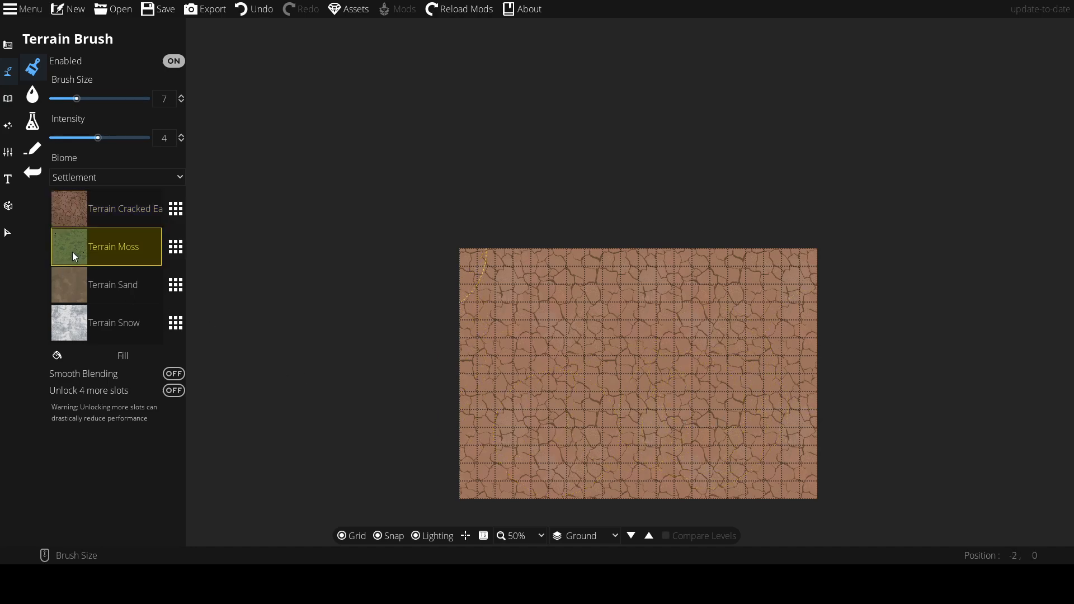
pyautogui.scroll(-3, 619, 326)
pyautogui.scroll(-3, 619, 326)
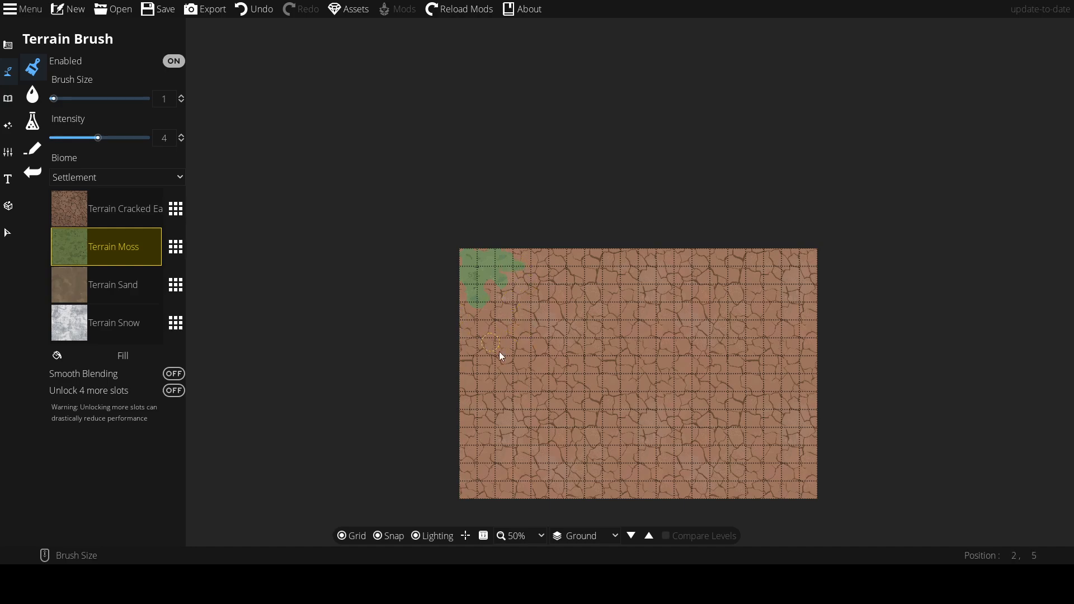
pyautogui.scroll(1, 495, 494)
pyautogui.scroll(1, 495, 498)
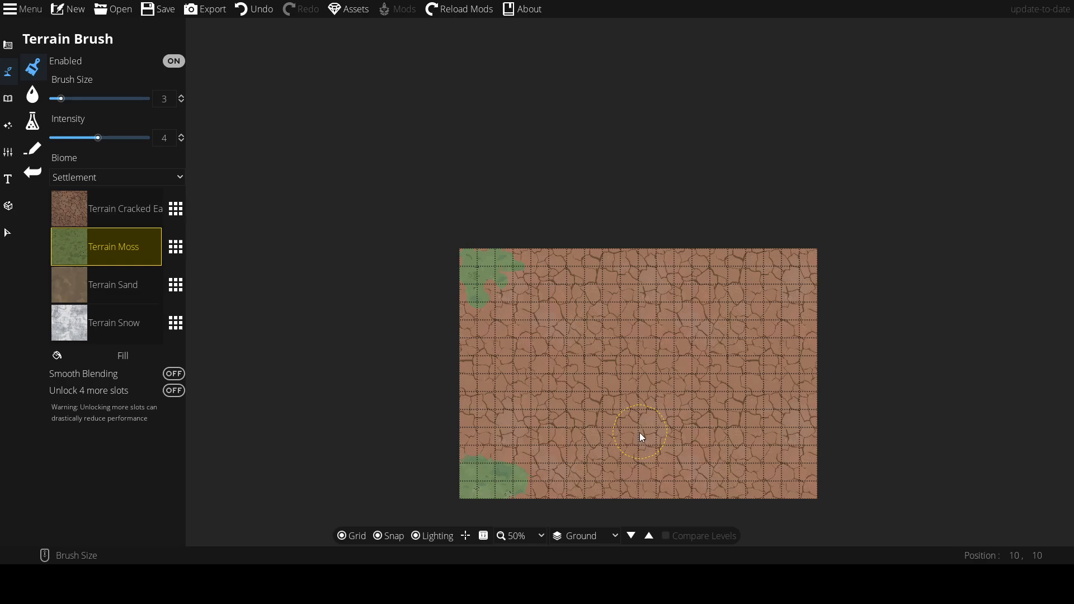
# - Paint a large Terrain Sand patch in the map's upper-right corner with brush size 4
pyautogui.scroll(1, 635, 434)
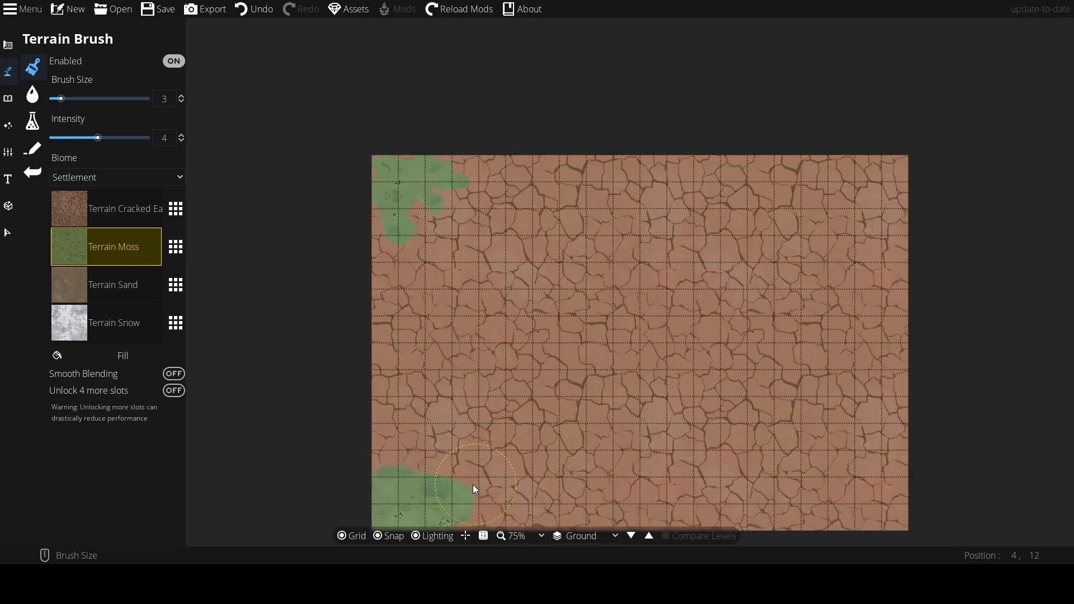
pyautogui.scroll(1, 446, 487)
pyautogui.scroll(-1, 446, 486)
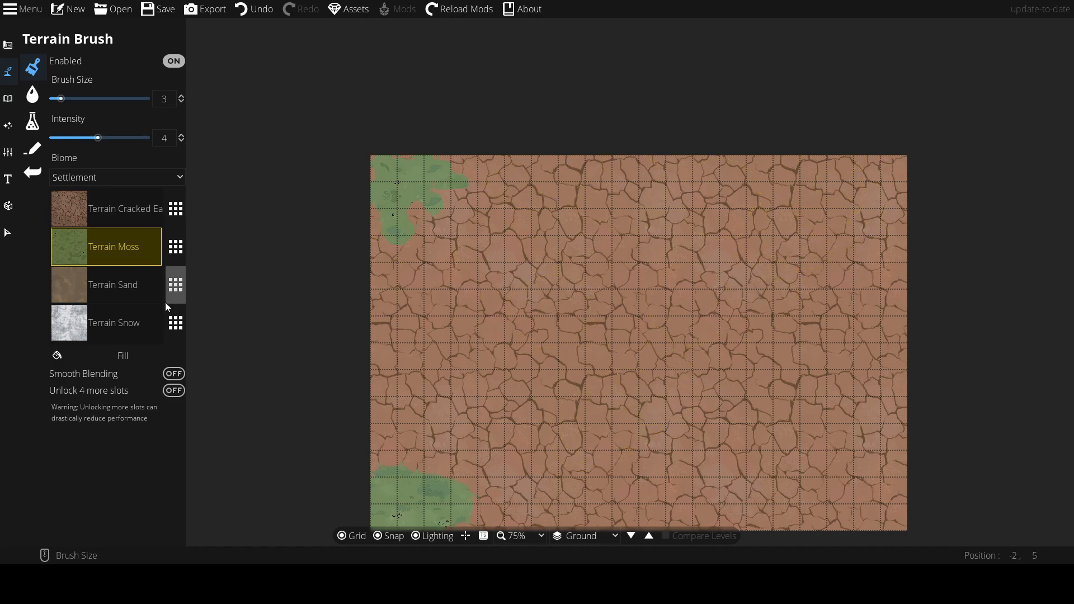
pyautogui.click(132, 298)
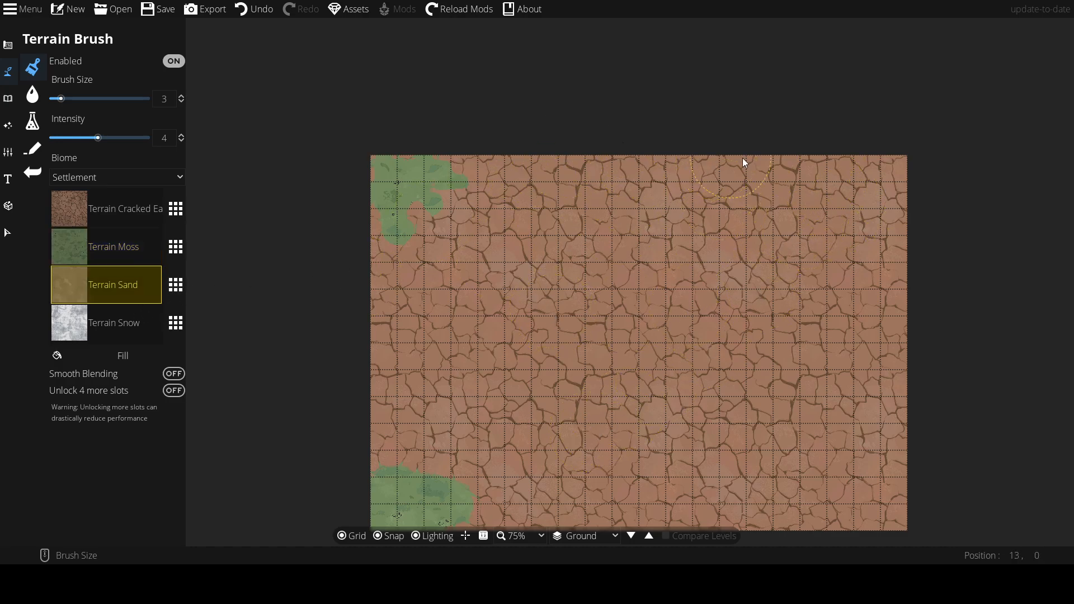
pyautogui.scroll(1, 784, 201)
pyautogui.moveTo(820, 159)
pyautogui.mouseDown()
pyautogui.moveTo(865, 213)
pyautogui.moveTo(910, 231)
pyautogui.moveTo(936, 306)
pyautogui.moveTo(896, 210)
pyautogui.moveTo(865, 170)
pyautogui.moveTo(872, 146)
pyautogui.moveTo(915, 205)
pyautogui.moveTo(896, 146)
pyautogui.moveTo(891, 174)
pyautogui.mouseUp()
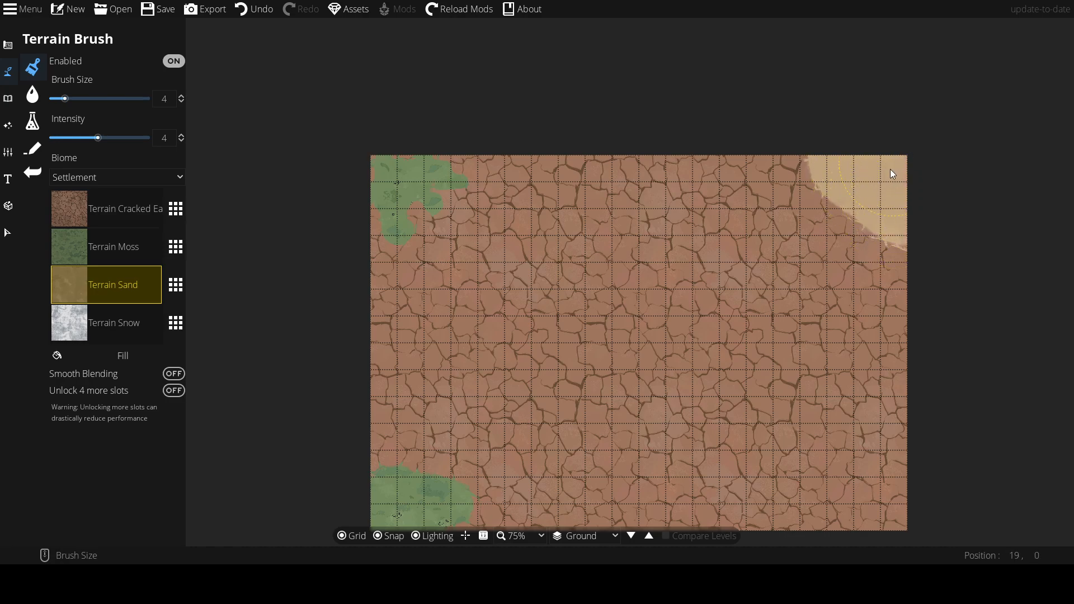
pyautogui.moveTo(807, 180); pyautogui.dragTo(852, 207)
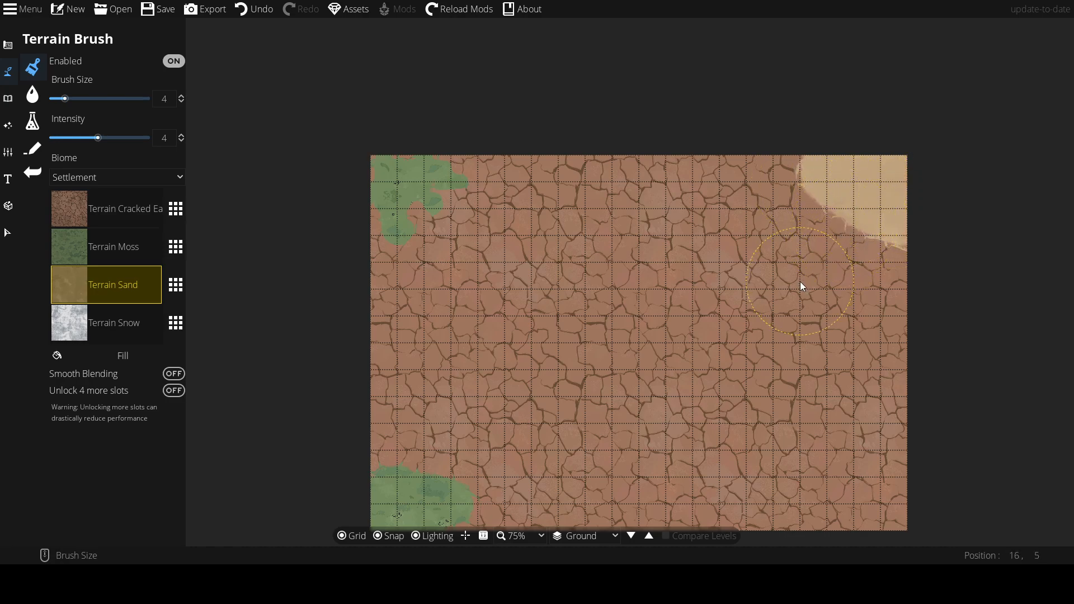
pyautogui.moveTo(827, 271)
pyautogui.mouseDown()
pyautogui.moveTo(825, 252)
pyautogui.moveTo(810, 247)
pyautogui.moveTo(823, 286)
pyautogui.moveTo(840, 262)
pyautogui.moveTo(865, 257)
pyautogui.moveTo(892, 278)
pyautogui.mouseUp()
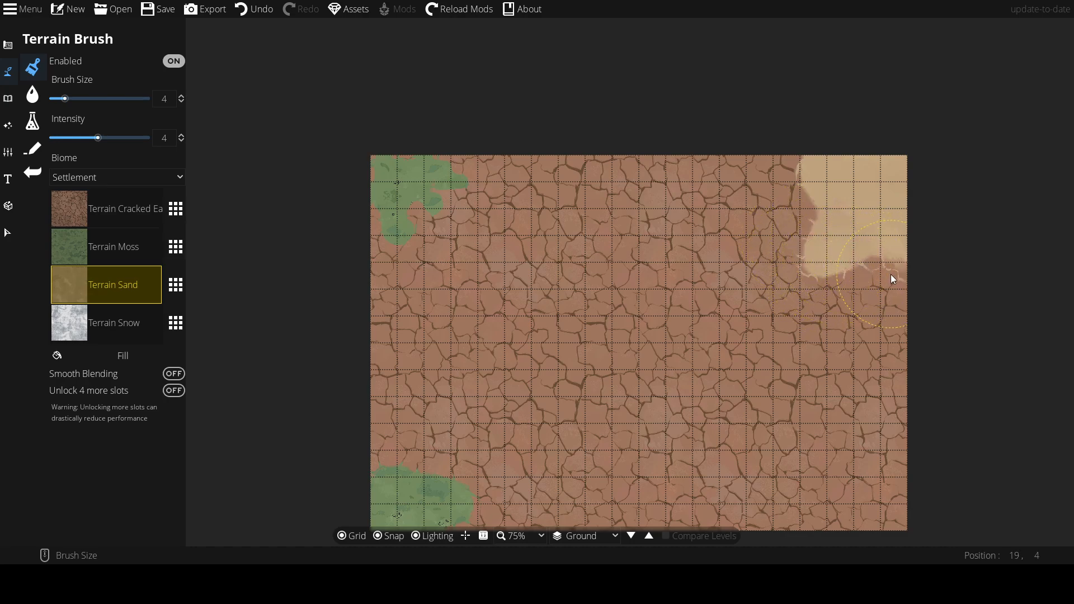
pyautogui.moveTo(752, 212)
pyautogui.mouseDown()
pyautogui.moveTo(767, 202)
pyautogui.moveTo(798, 211)
pyautogui.moveTo(775, 211)
pyautogui.mouseUp()
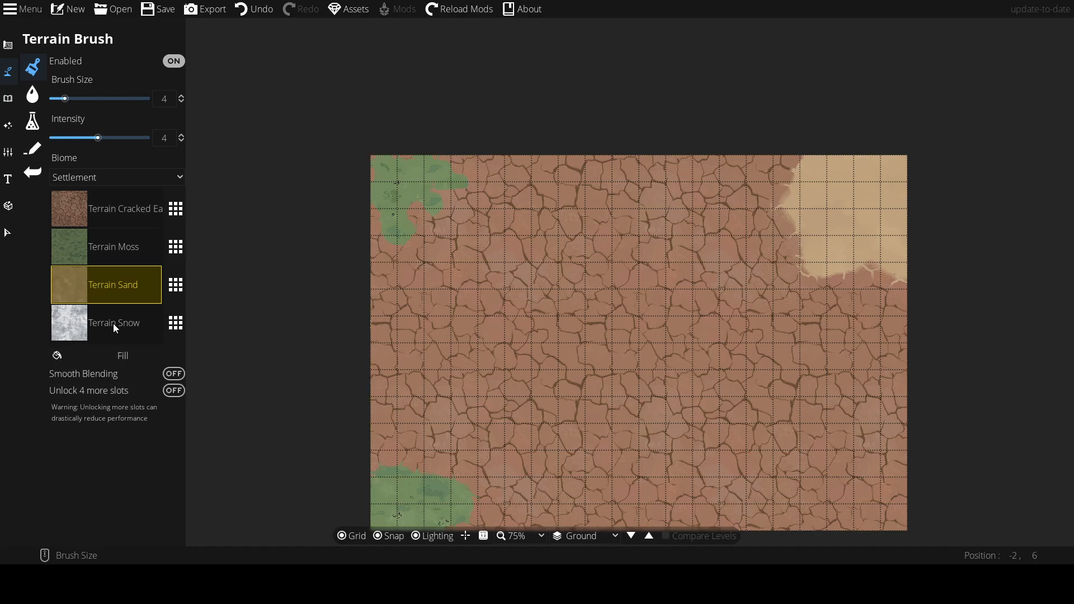
# - Paint a Terrain Snow patch in the map's lower-right corner with brush size 2
pyautogui.click(128, 331)
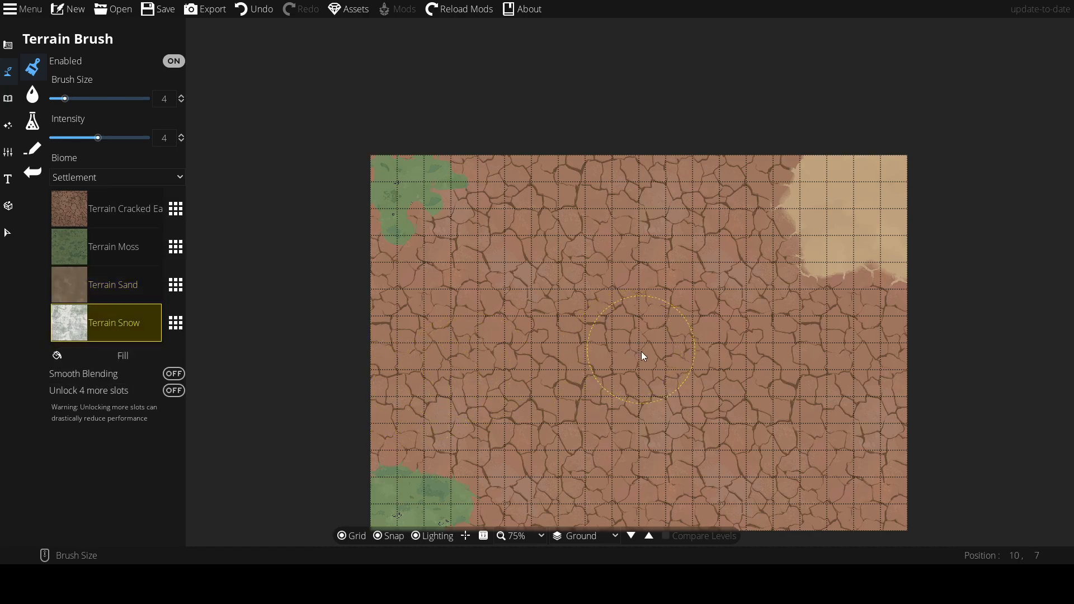
pyautogui.scroll(-2, 672, 352)
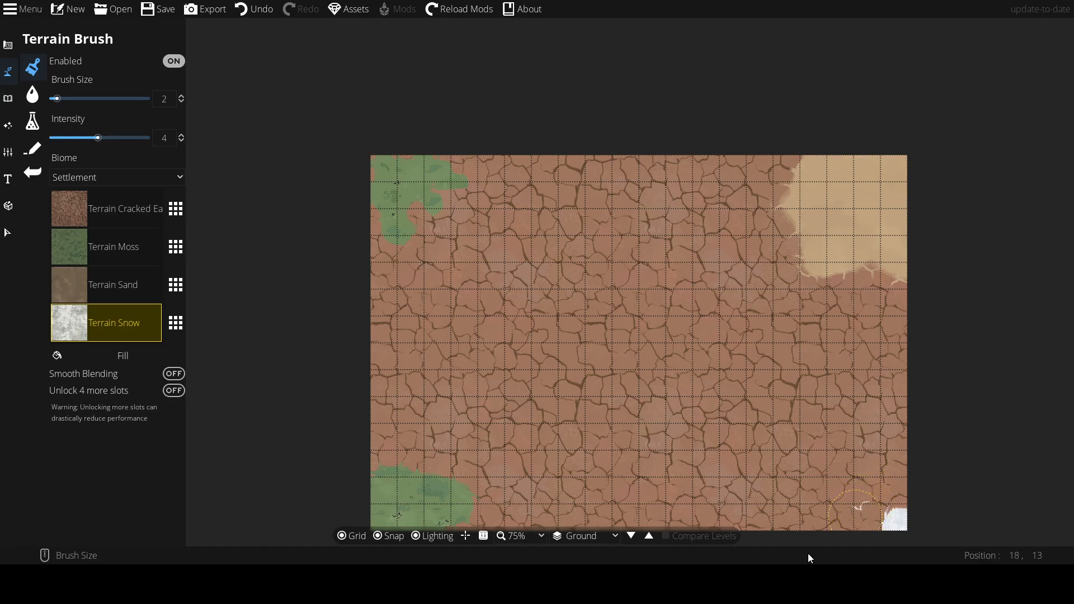
pyautogui.moveTo(921, 504)
pyautogui.mouseDown()
pyautogui.moveTo(843, 555)
pyautogui.moveTo(923, 485)
pyautogui.moveTo(759, 545)
pyautogui.moveTo(948, 491)
pyautogui.moveTo(827, 436)
pyautogui.moveTo(876, 496)
pyautogui.moveTo(856, 518)
pyautogui.mouseUp()
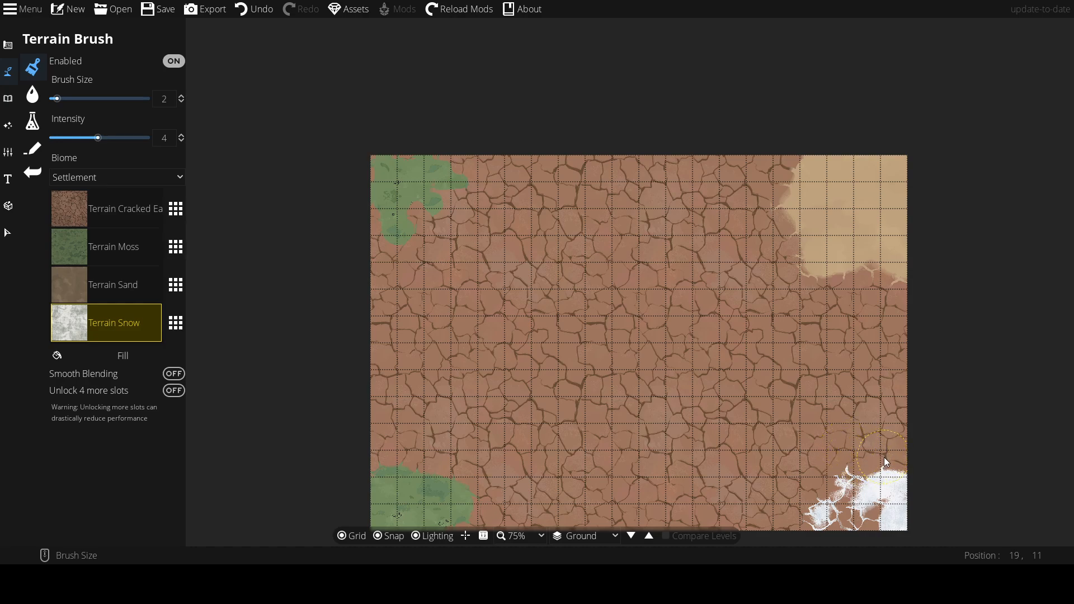
pyautogui.moveTo(884, 463); pyautogui.dragTo(858, 473)
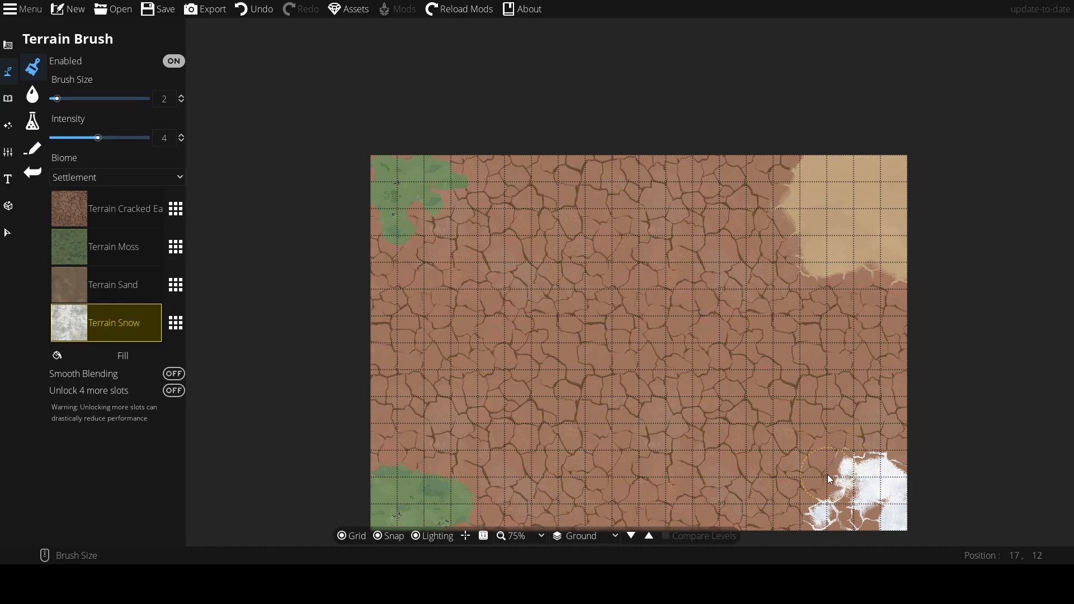
pyautogui.moveTo(827, 475); pyautogui.dragTo(813, 527)
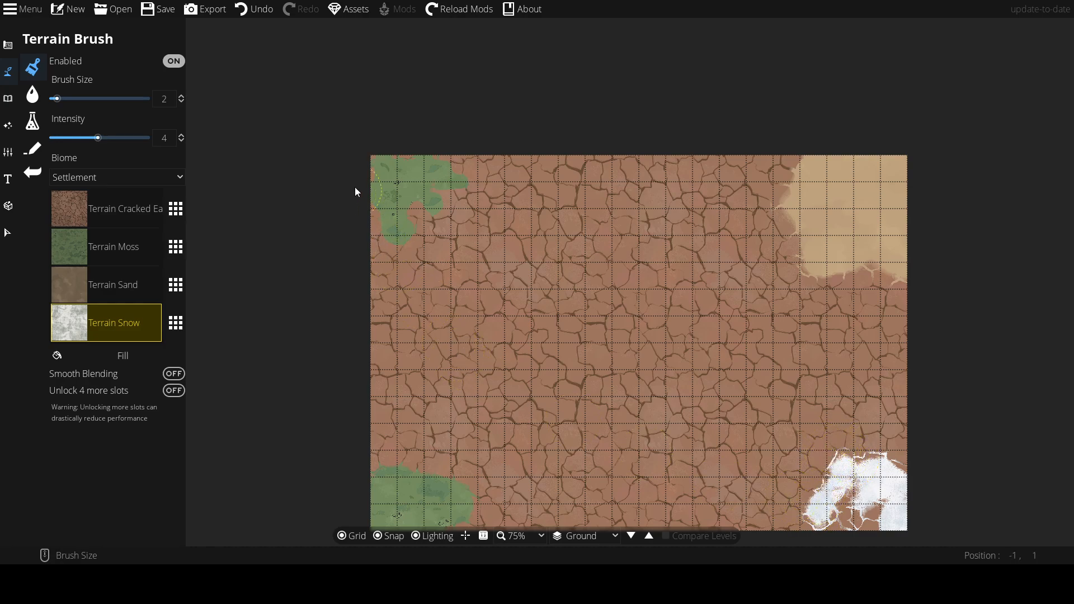
# - Undo the last snow stroke, and fill in and extend the snow patch in the lower-right corner with further strokes
pyautogui.click(261, 11)
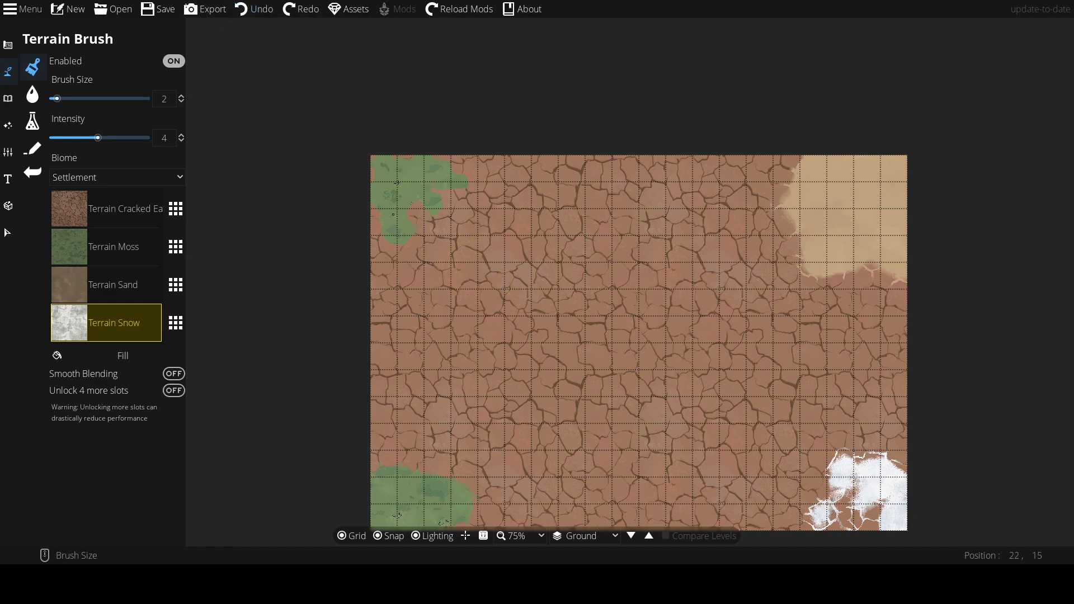
pyautogui.moveTo(863, 522)
pyautogui.mouseDown()
pyautogui.moveTo(765, 493)
pyautogui.moveTo(847, 513)
pyautogui.mouseUp()
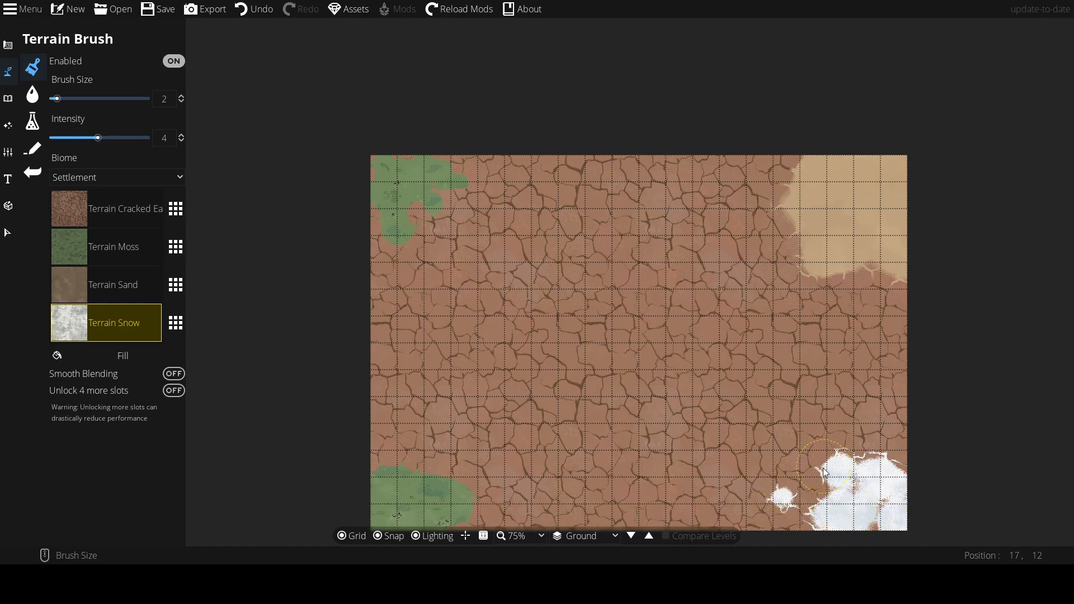
pyautogui.moveTo(825, 472)
pyautogui.mouseDown()
pyautogui.moveTo(801, 496)
pyautogui.moveTo(823, 499)
pyautogui.moveTo(853, 480)
pyautogui.mouseUp()
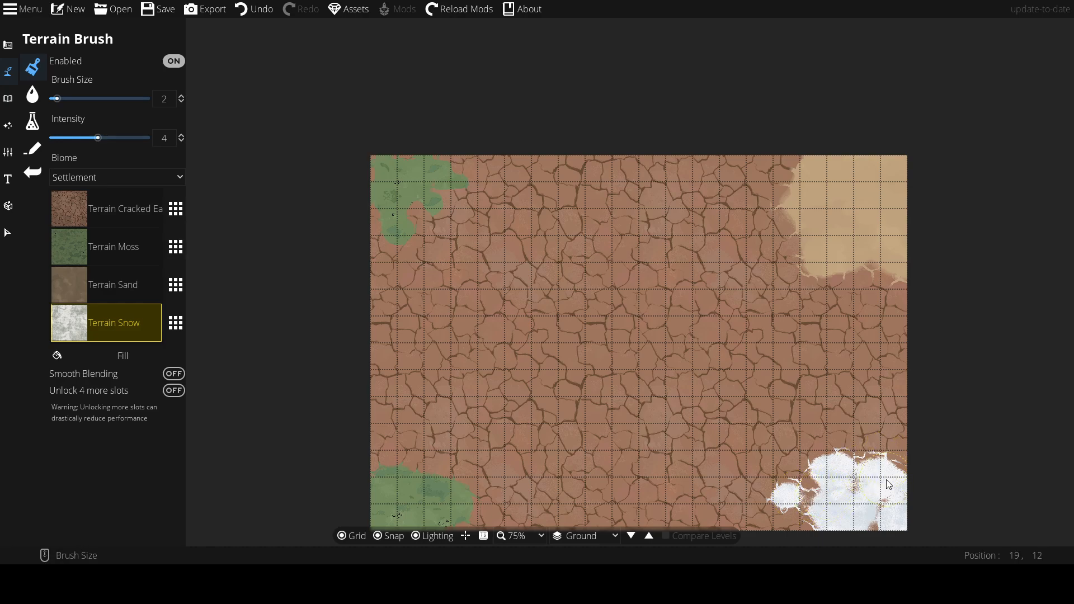
pyautogui.click(849, 444)
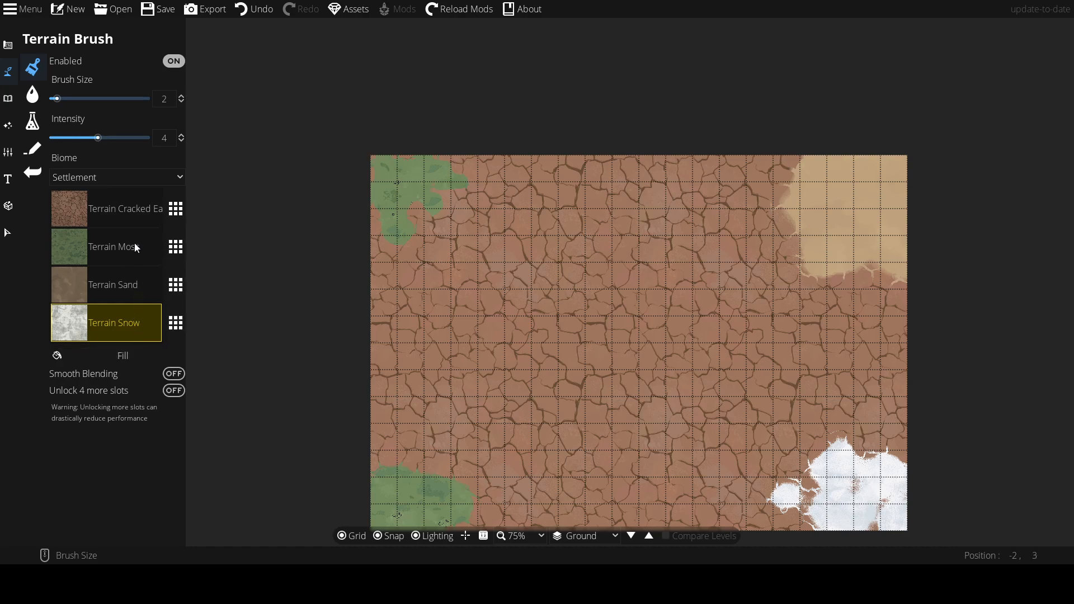
# - Replace the Terrain Moss slot with Terrain Void, and switch the slot back to Terrain Moss
pyautogui.click(170, 242)
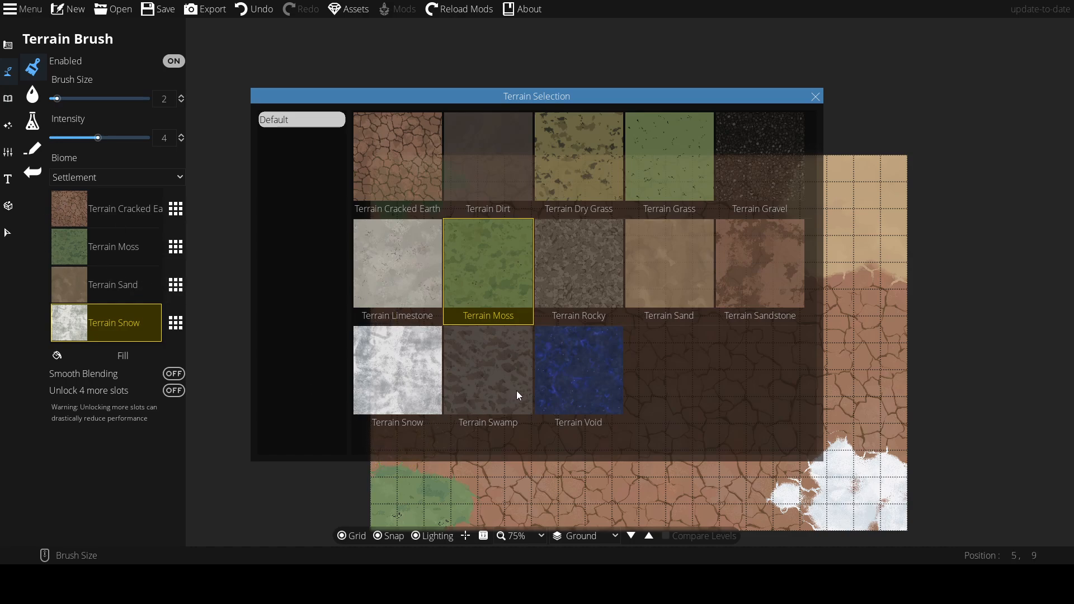
pyautogui.click(559, 375)
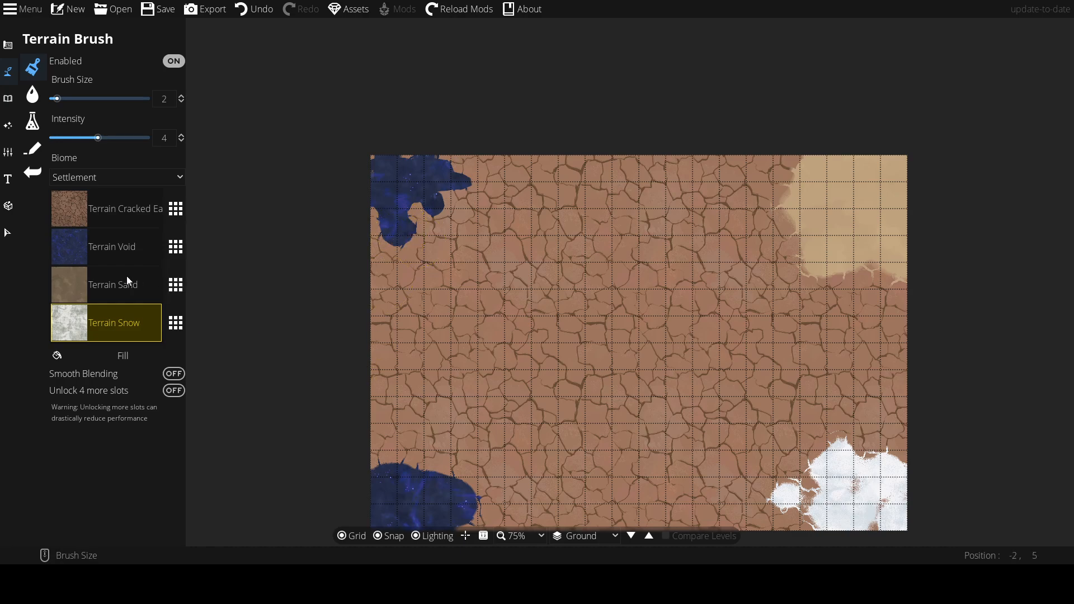
pyautogui.click(176, 247)
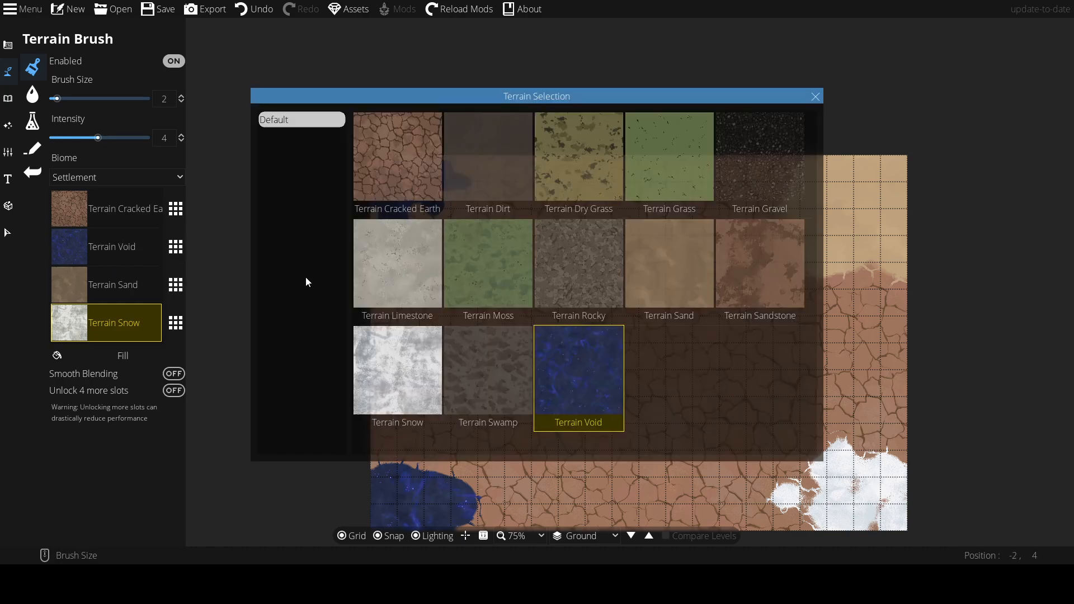
pyautogui.click(478, 290)
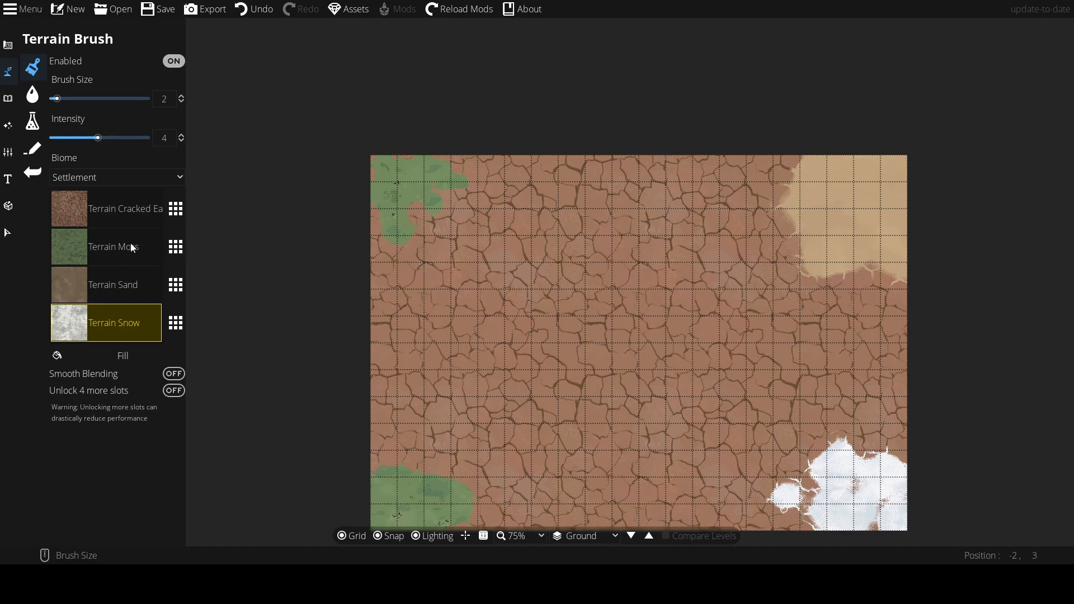
# - Dab five Terrain Sand spots near the map's centre with brush size 2, and paint Terrain Moss between and around them with brush size 1
pyautogui.click(115, 277)
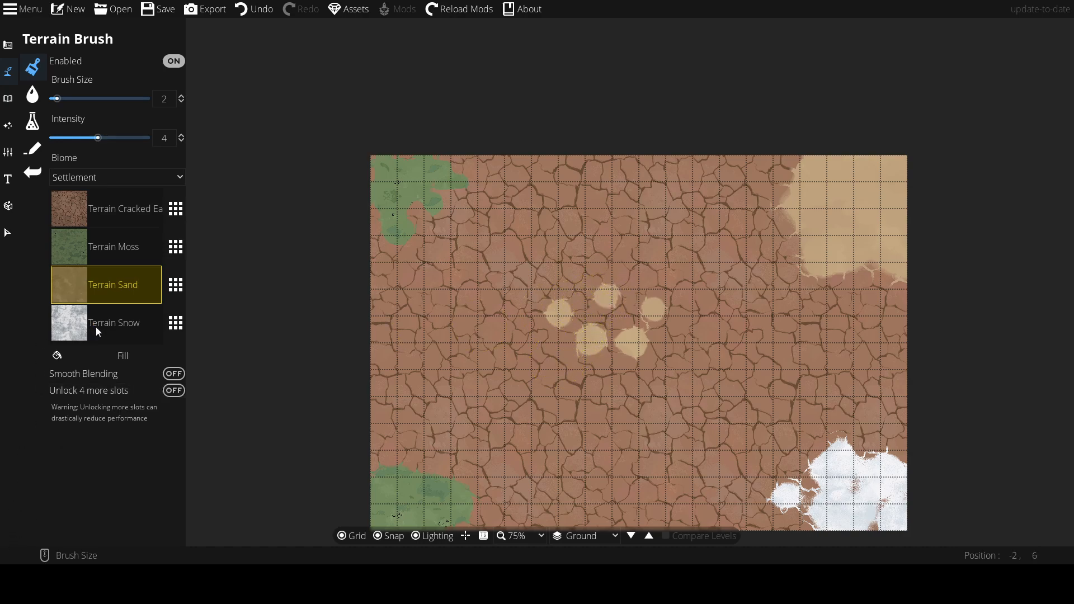
pyautogui.click(109, 258)
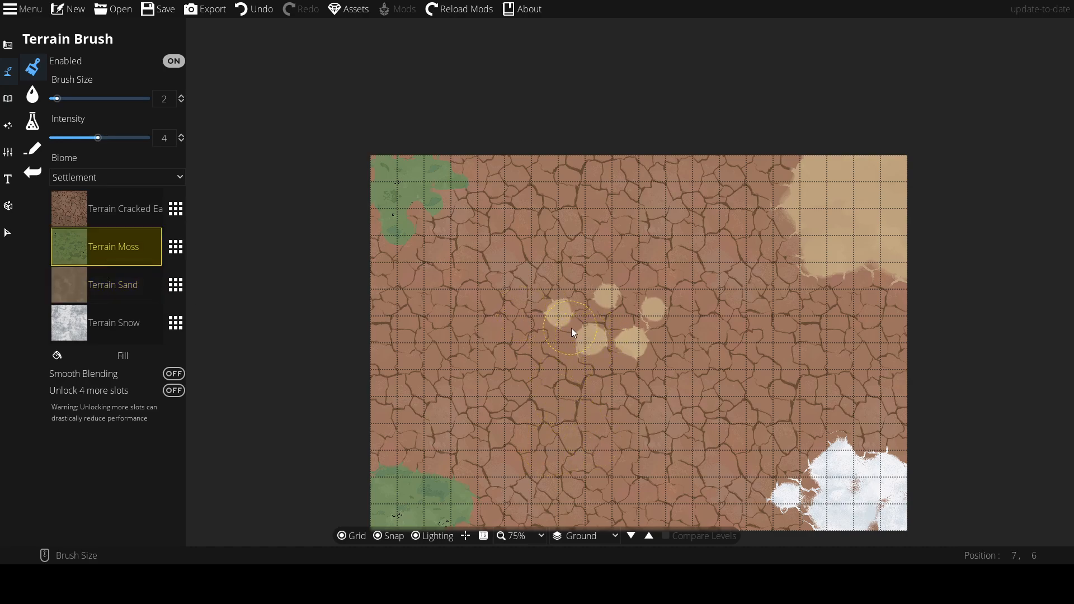
pyautogui.scroll(-1, 573, 332)
pyautogui.scroll(5, 573, 334)
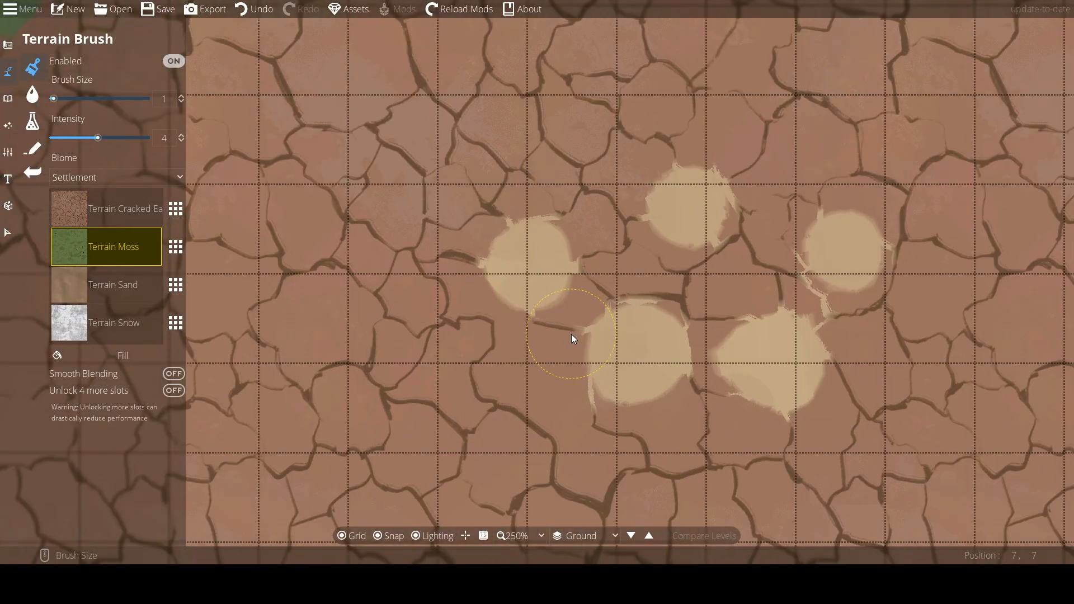
pyautogui.moveTo(558, 338); pyautogui.dragTo(590, 305)
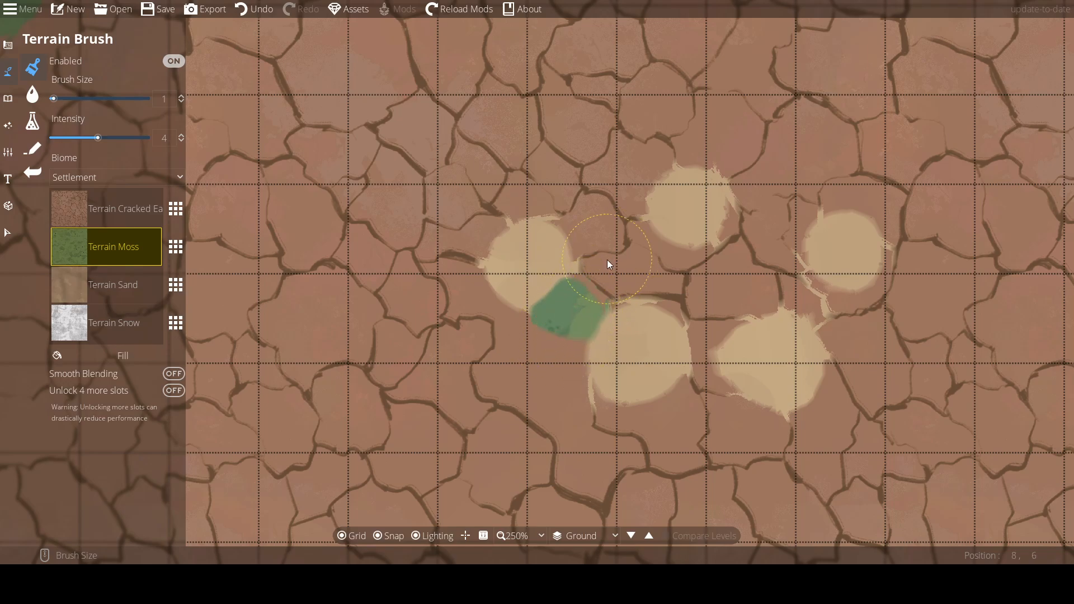
pyautogui.moveTo(610, 250)
pyautogui.mouseDown()
pyautogui.moveTo(623, 275)
pyautogui.moveTo(715, 291)
pyautogui.moveTo(673, 271)
pyautogui.moveTo(664, 274)
pyautogui.moveTo(678, 287)
pyautogui.moveTo(628, 284)
pyautogui.moveTo(690, 318)
pyautogui.moveTo(659, 398)
pyautogui.moveTo(572, 371)
pyautogui.moveTo(689, 391)
pyautogui.moveTo(739, 271)
pyautogui.moveTo(756, 259)
pyautogui.moveTo(749, 293)
pyautogui.moveTo(812, 286)
pyautogui.moveTo(831, 306)
pyautogui.moveTo(834, 342)
pyautogui.moveTo(851, 325)
pyautogui.moveTo(848, 369)
pyautogui.moveTo(840, 378)
pyautogui.moveTo(751, 331)
pyautogui.moveTo(766, 296)
pyautogui.moveTo(768, 309)
pyautogui.moveTo(741, 335)
pyautogui.mouseUp()
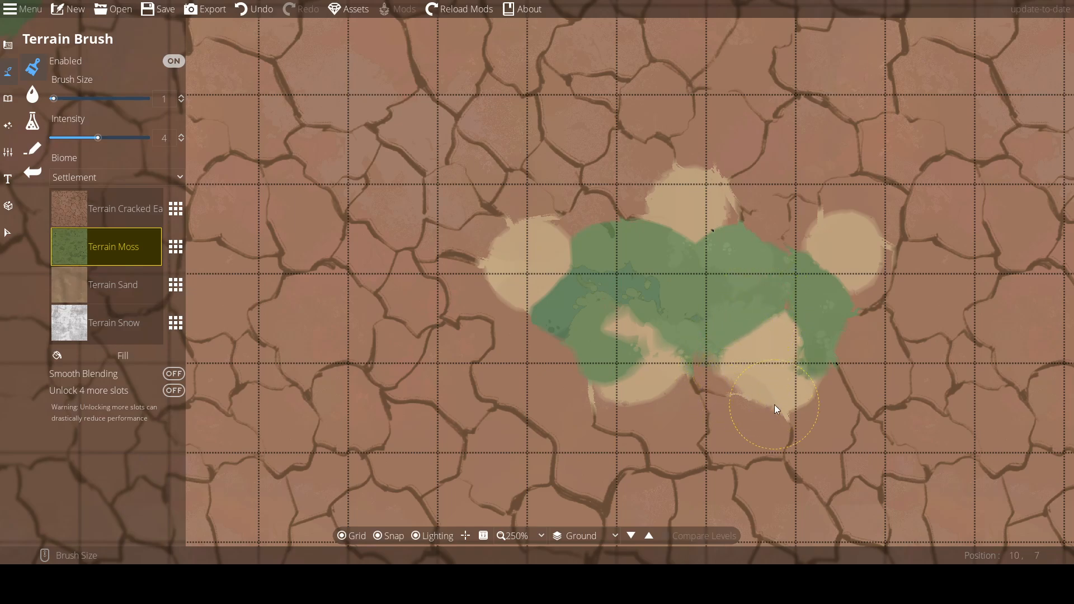
pyautogui.moveTo(757, 401)
pyautogui.mouseDown()
pyautogui.moveTo(771, 404)
pyautogui.moveTo(751, 407)
pyautogui.mouseUp()
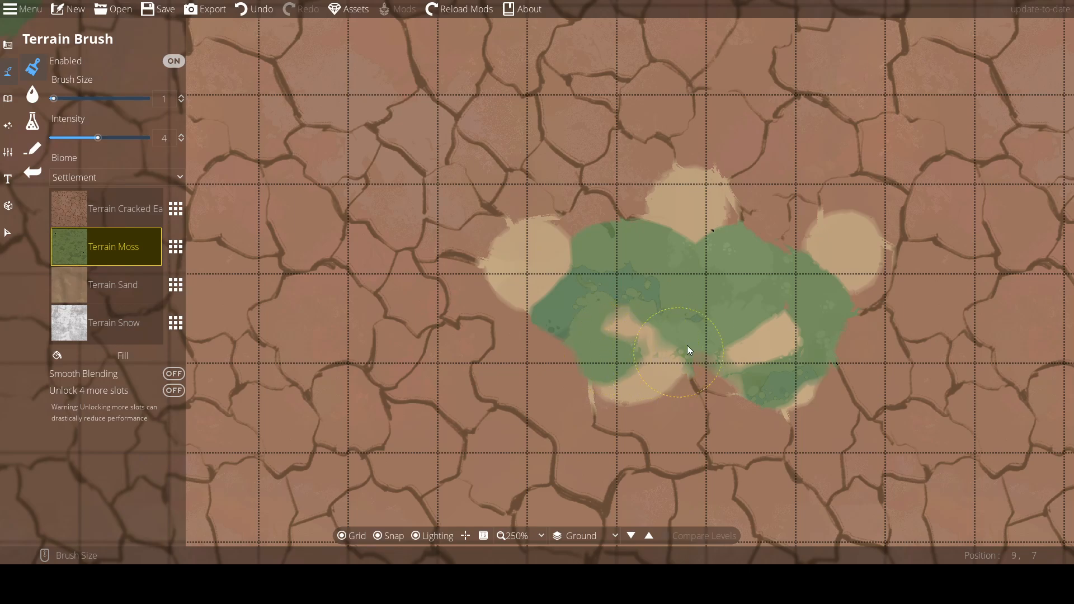
pyautogui.moveTo(559, 219)
pyautogui.mouseDown()
pyautogui.moveTo(517, 226)
pyautogui.moveTo(491, 257)
pyautogui.moveTo(485, 304)
pyautogui.moveTo(516, 316)
pyautogui.moveTo(504, 300)
pyautogui.mouseUp()
pyautogui.click(639, 214)
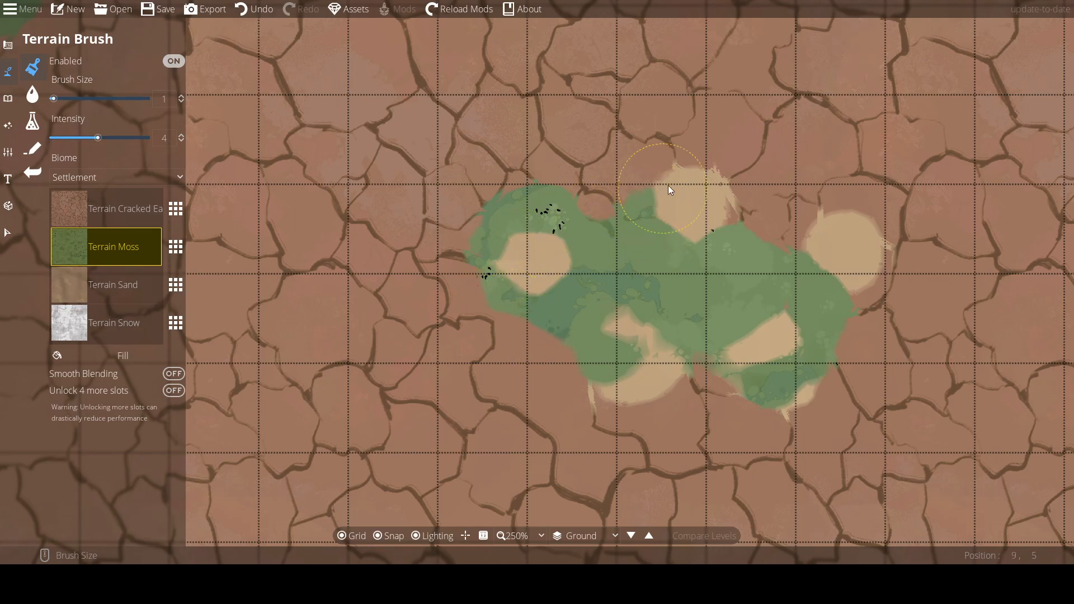
pyautogui.moveTo(656, 177)
pyautogui.mouseDown()
pyautogui.moveTo(727, 183)
pyautogui.moveTo(742, 222)
pyautogui.moveTo(813, 265)
pyautogui.moveTo(817, 232)
pyautogui.moveTo(857, 234)
pyautogui.moveTo(874, 266)
pyautogui.mouseUp()
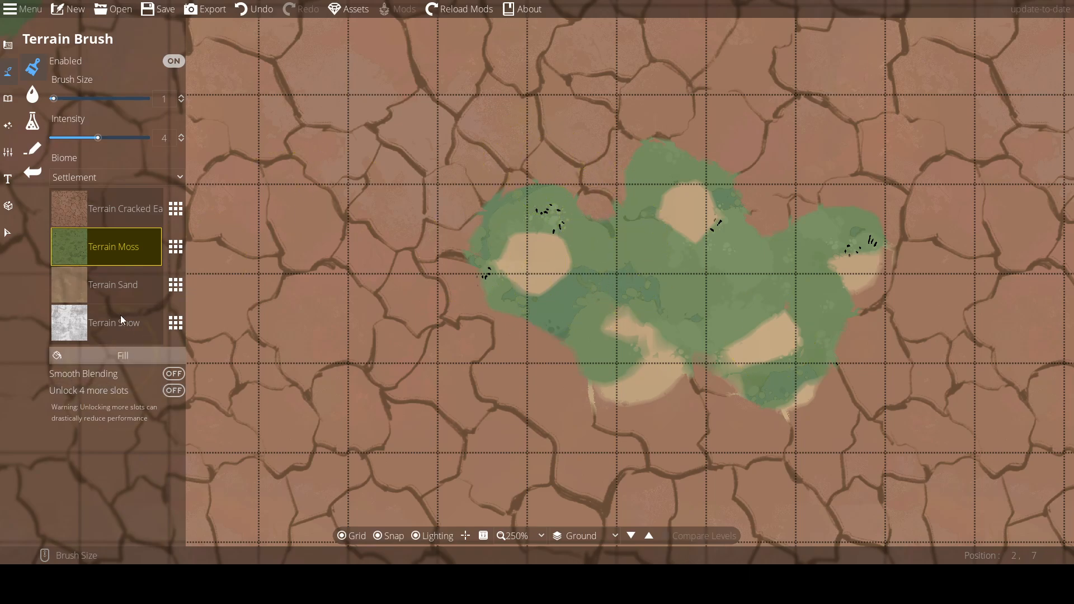
# - Add Terrain Sand spots along the upper edge of the central moss patch with brush size 1
pyautogui.click(115, 275)
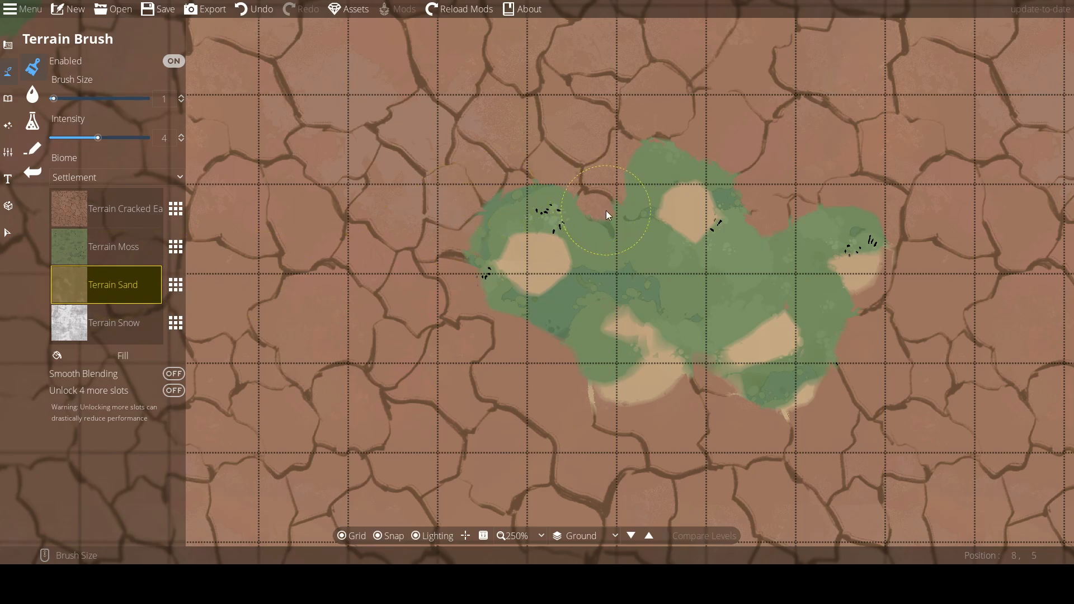
pyautogui.click(597, 194)
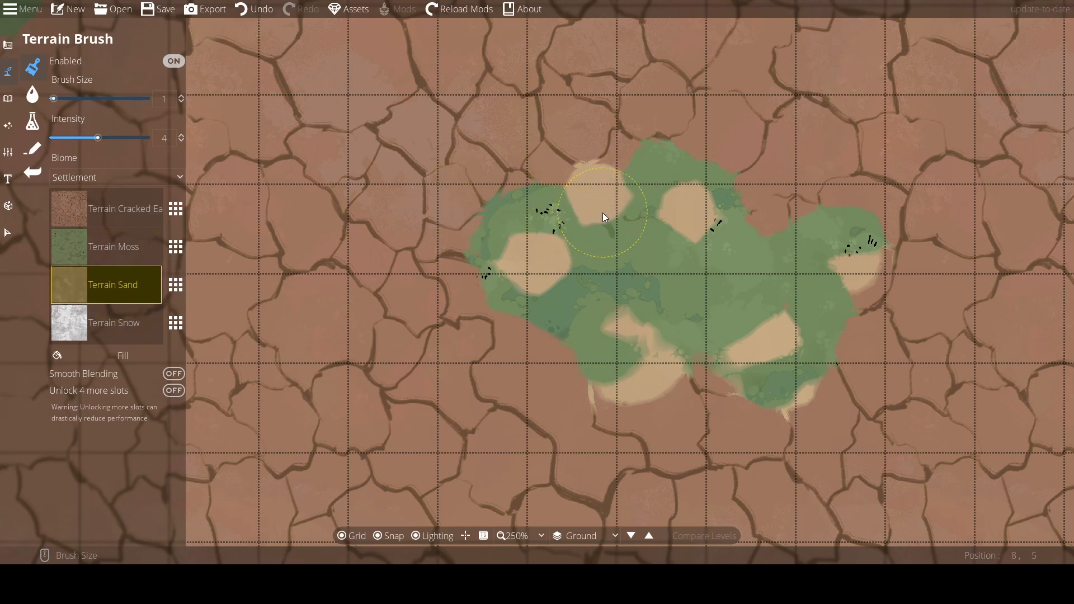
pyautogui.click(772, 220)
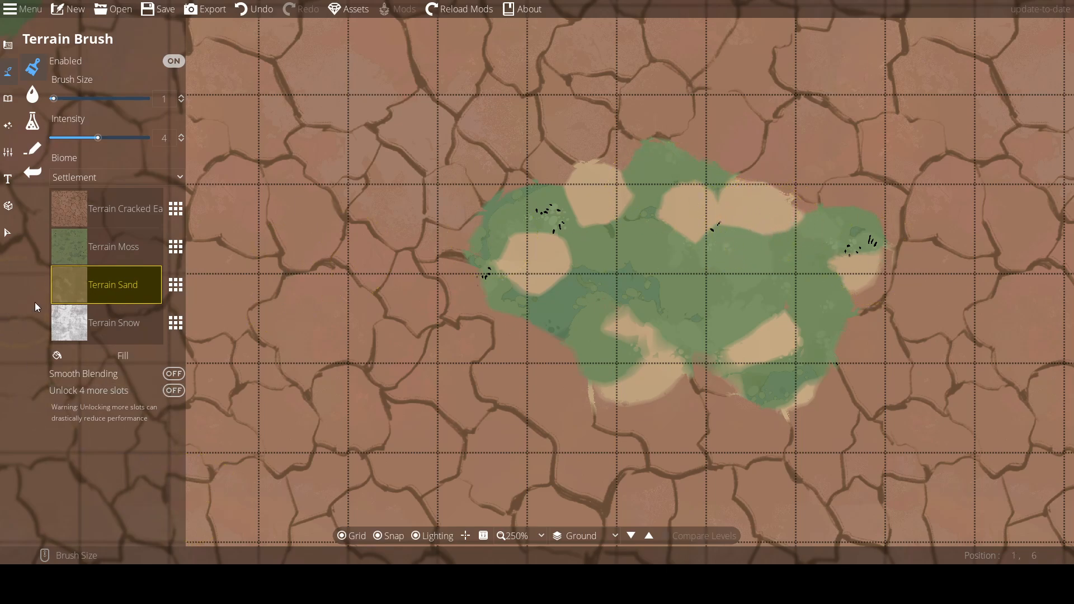
# - Paint Terrain Cracked Earth gaps into the middle and upper edge of the central moss patch with brush size 1
pyautogui.scroll(1, 582, 272)
pyautogui.scroll(-5, 559, 278)
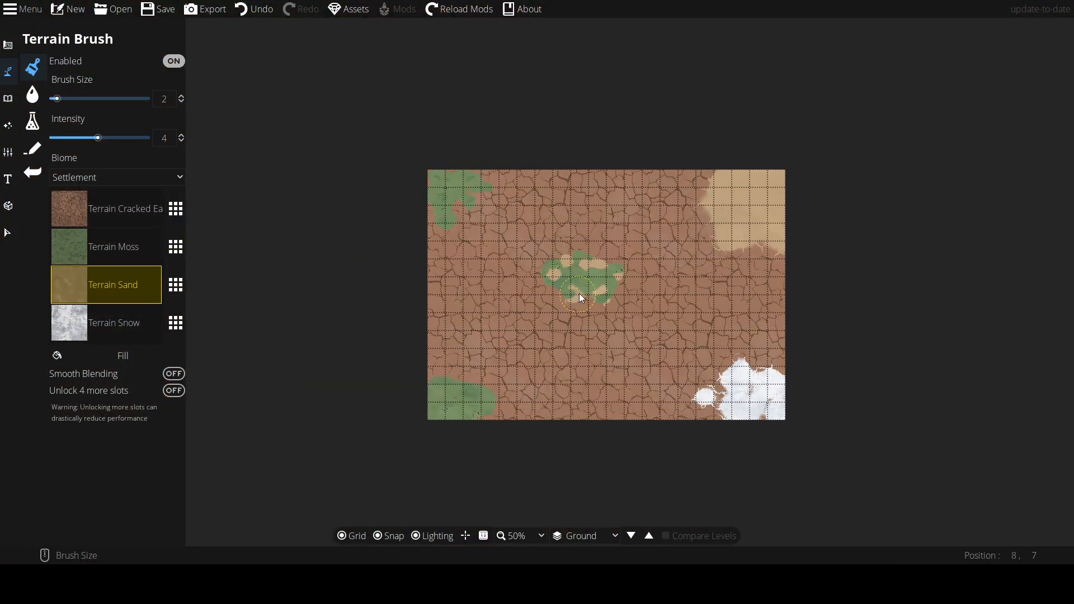
pyautogui.scroll(5, 598, 281)
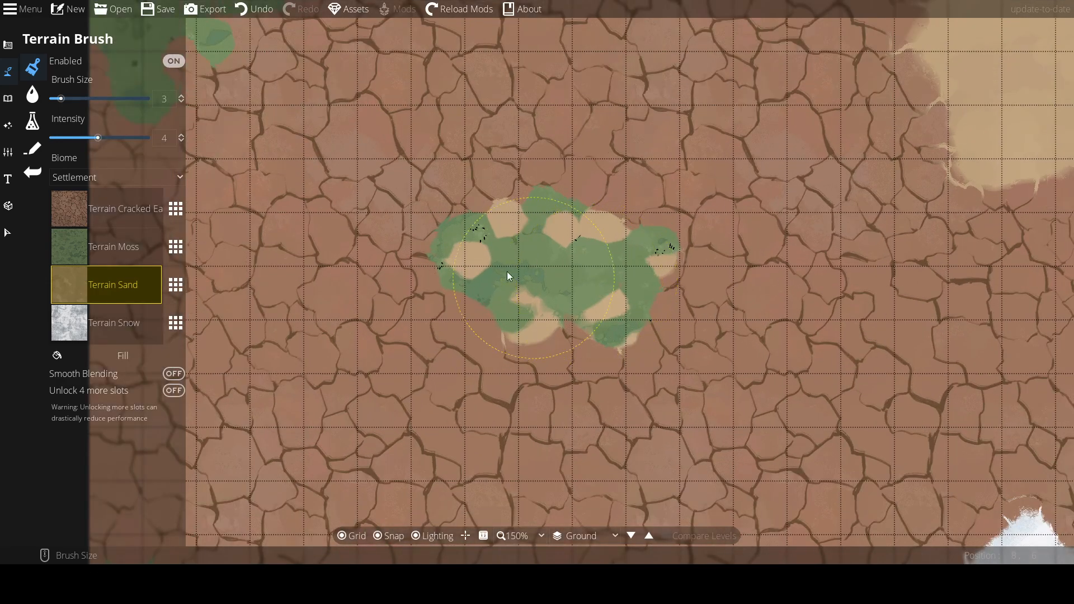
pyautogui.click(131, 208)
pyautogui.scroll(-2, 510, 258)
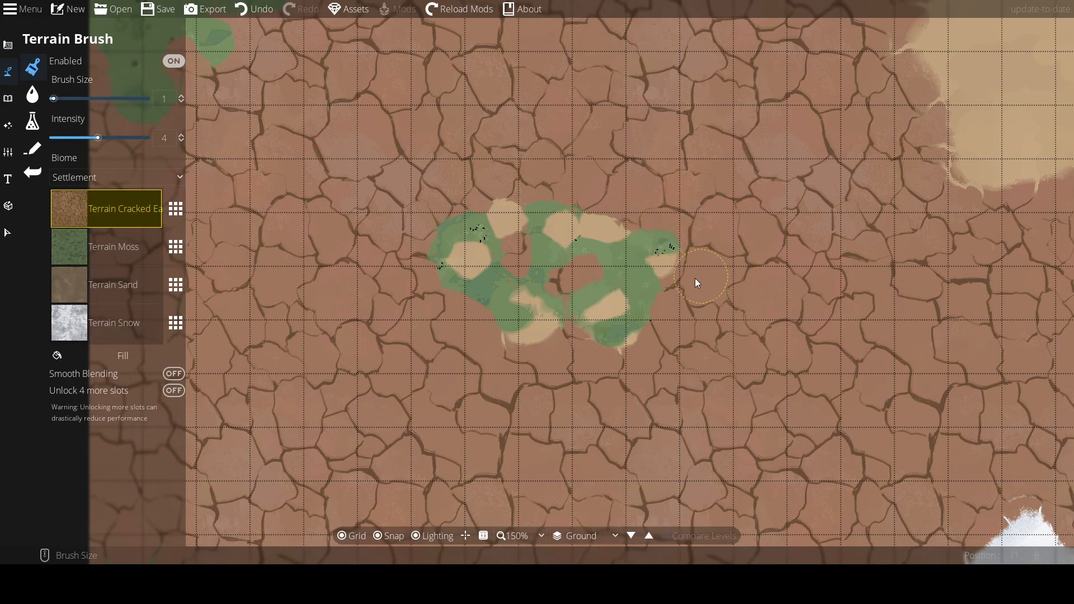
# - Scatter small Terrain Snow spots over the central patch, near the map's left edge and across the cracked earth with brush size 1
pyautogui.scroll(-3, 641, 313)
pyautogui.scroll(1, 640, 316)
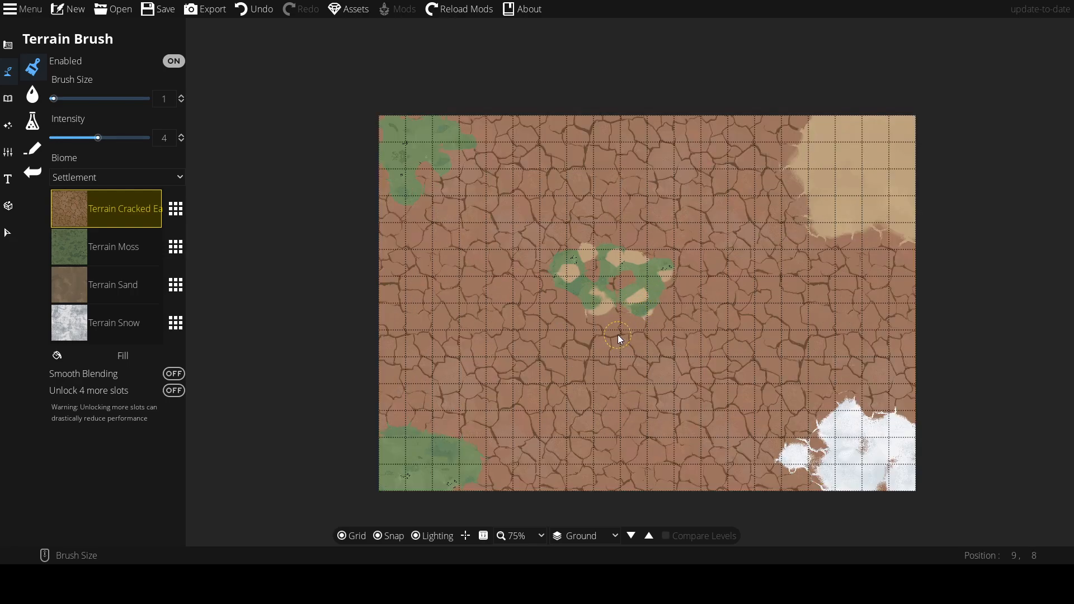
pyautogui.scroll(1, 647, 343)
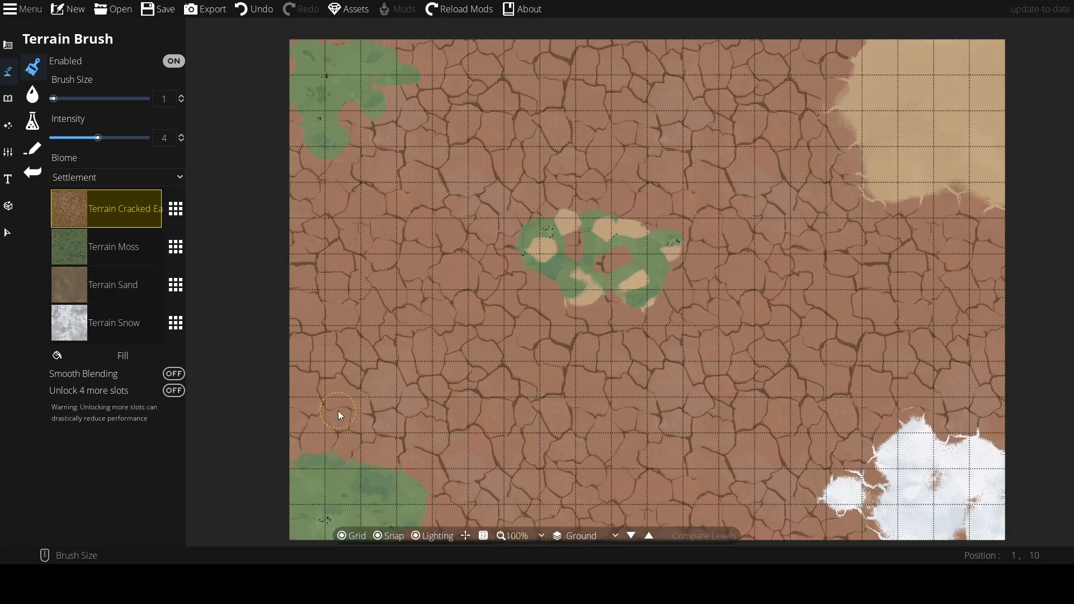
pyautogui.click(97, 321)
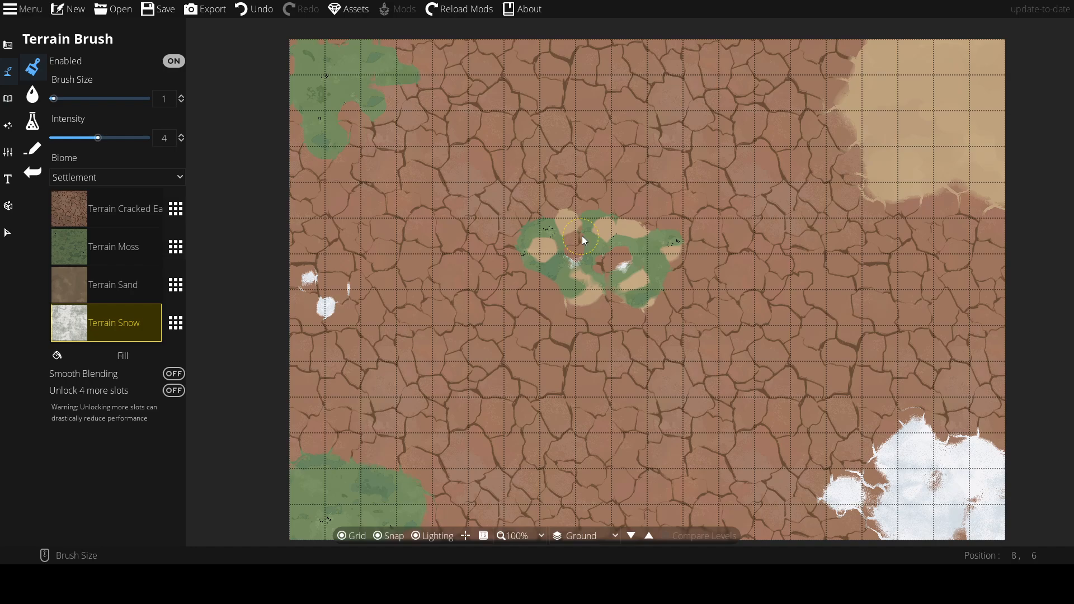
pyautogui.click(598, 235)
pyautogui.click(559, 428)
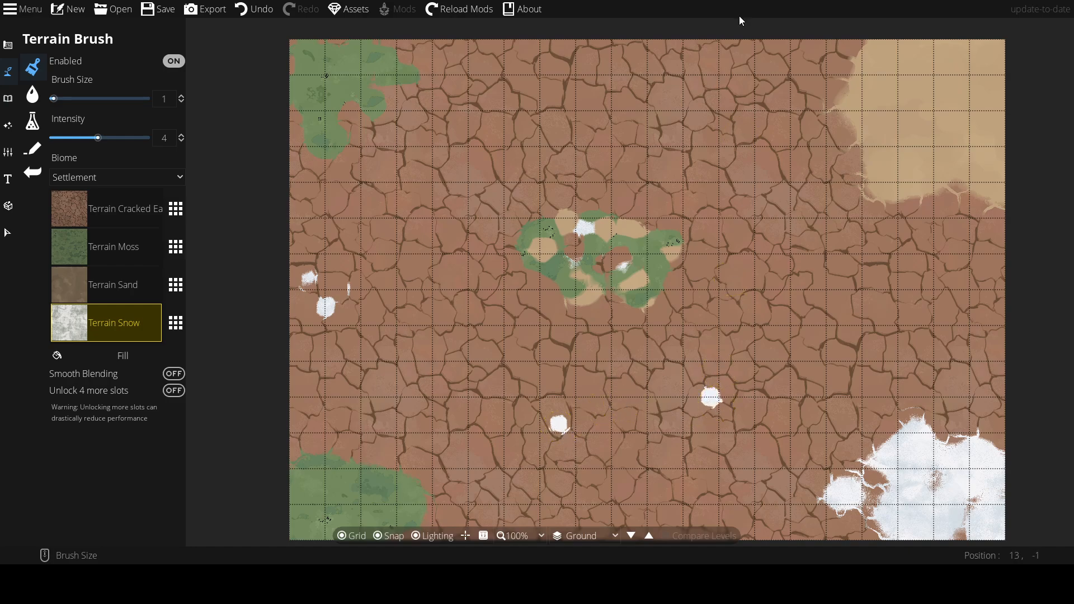
pyautogui.click(639, 76)
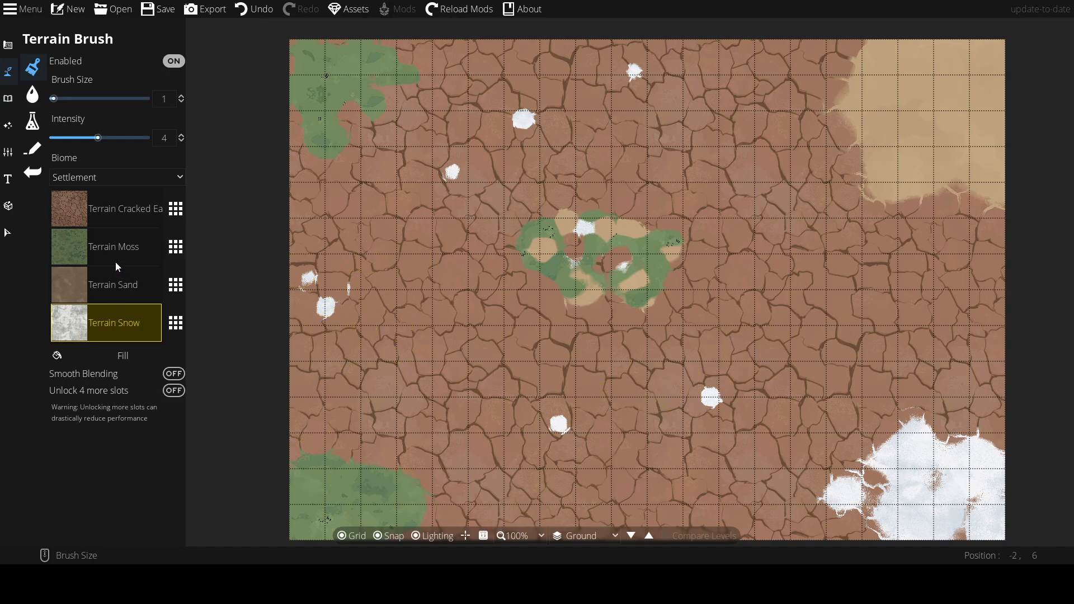
# - Paint Terrain Cracked Earth over the edges and a few inner spots of the upper-right sand patch with brush size 1
pyautogui.click(110, 207)
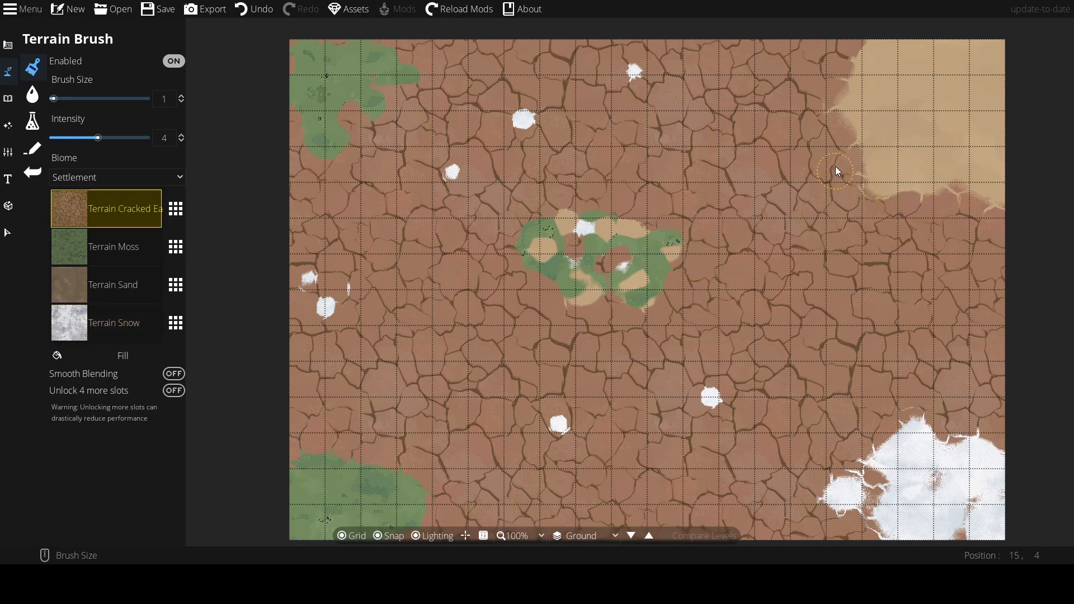
pyautogui.moveTo(837, 147); pyautogui.dragTo(843, 104)
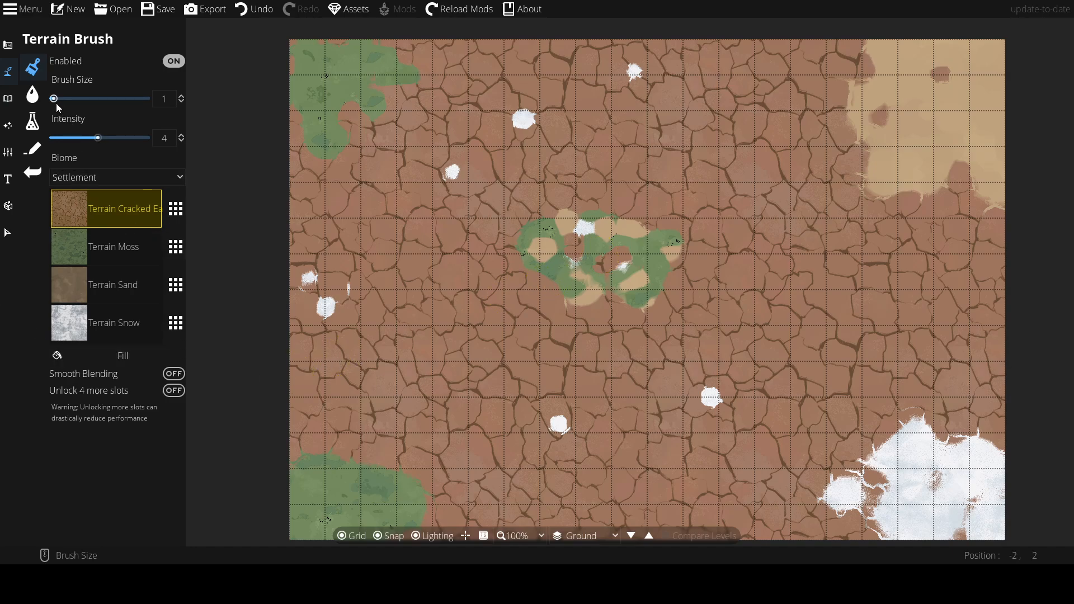
pyautogui.moveTo(57, 103); pyautogui.dragTo(116, 105)
pyautogui.moveTo(201, 117)
pyautogui.mouseDown()
pyautogui.moveTo(88, 135)
pyautogui.moveTo(145, 137)
pyautogui.mouseUp()
pyautogui.click(23, 121)
pyautogui.click(7, 98)
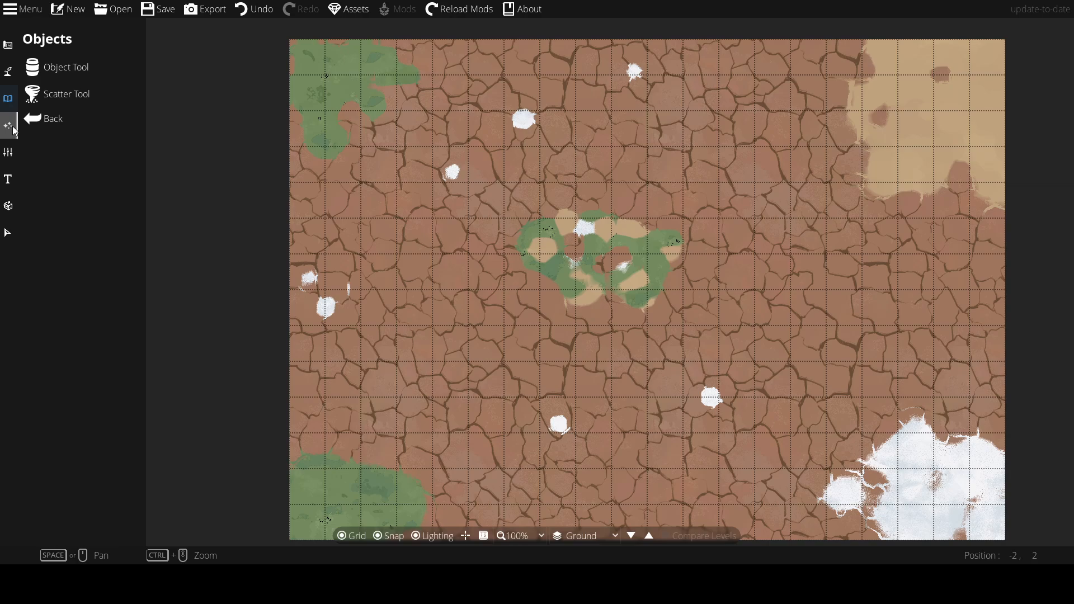
pyautogui.click(11, 127)
pyautogui.click(9, 152)
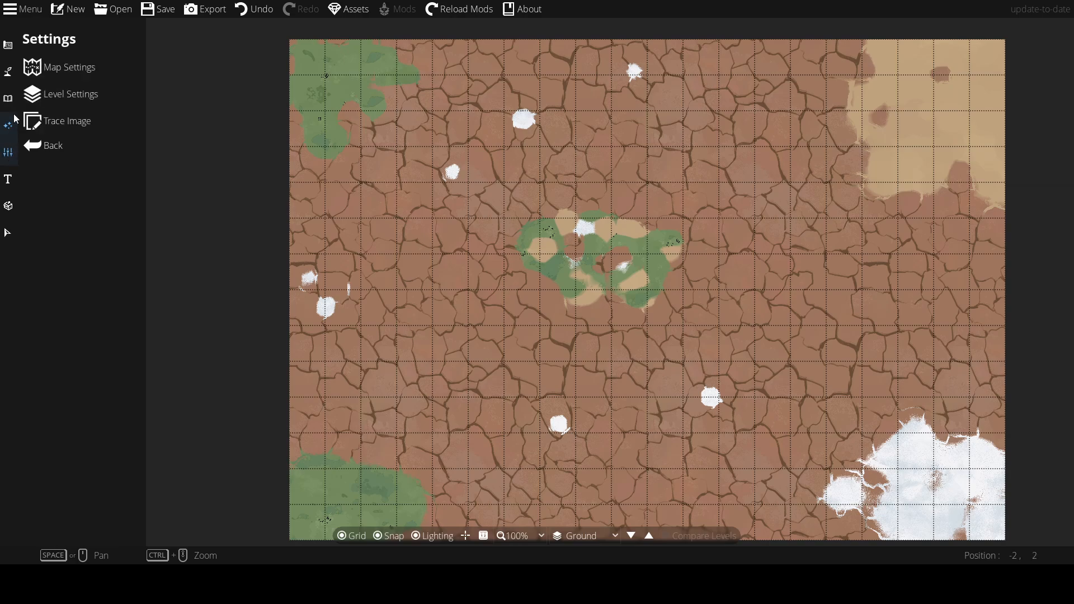
pyautogui.click(8, 125)
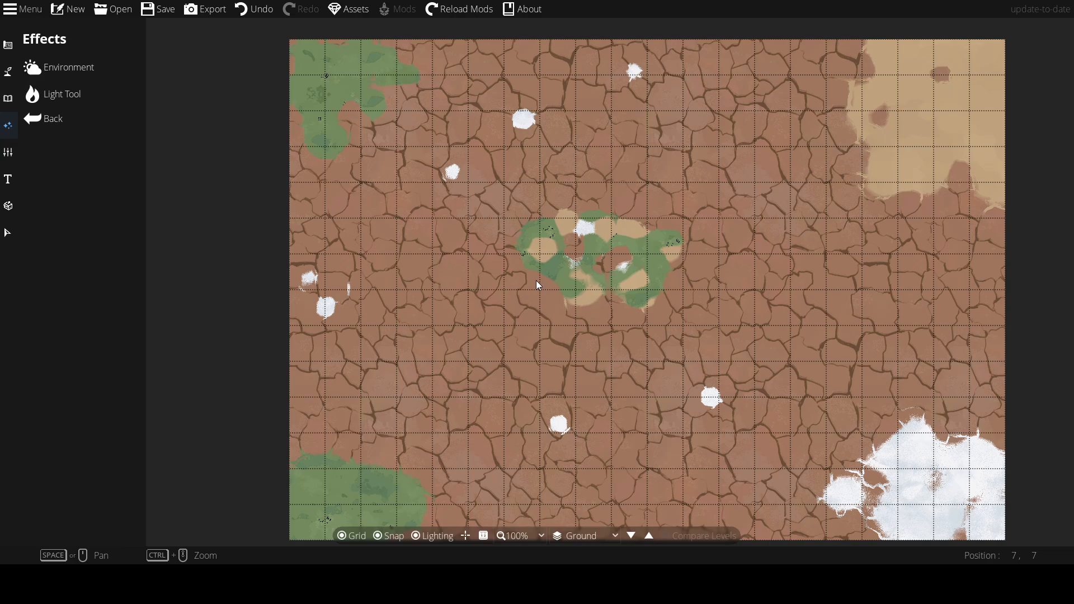
pyautogui.scroll(-2, 513, 281)
pyautogui.scroll(1, 514, 282)
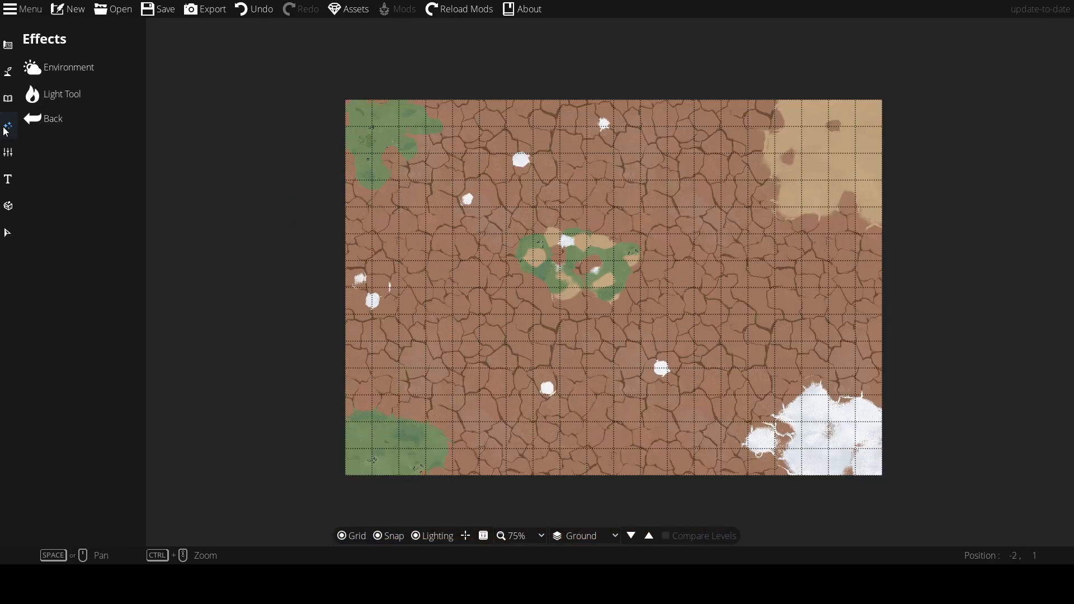
pyautogui.click(8, 99)
pyautogui.click(7, 71)
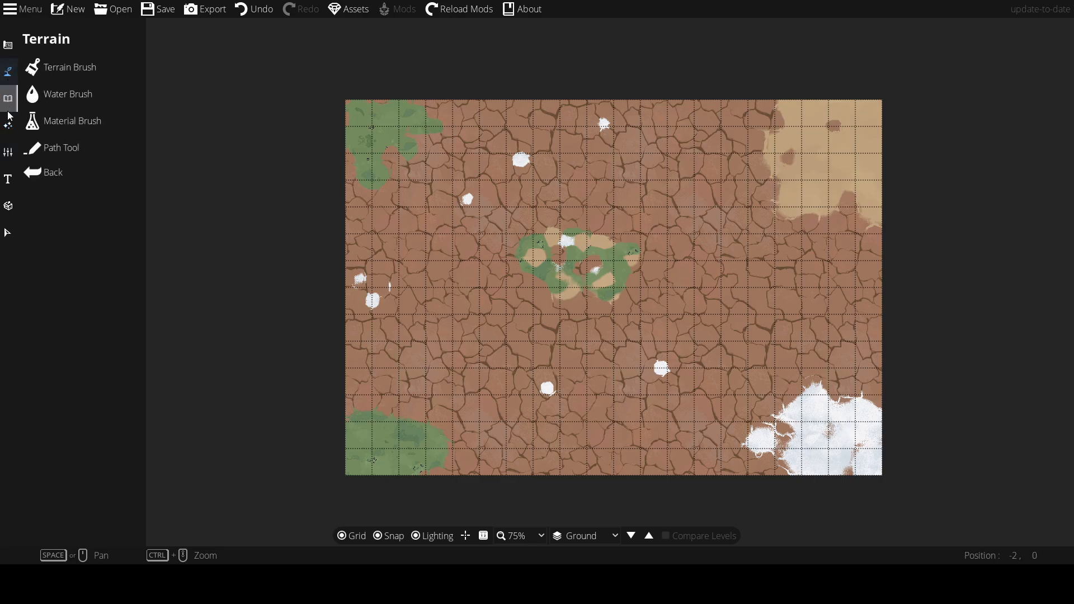
# - Activate the Light Tool and raise the light intensity to 3
pyautogui.click(9, 129)
pyautogui.click(60, 90)
pyautogui.click(65, 72)
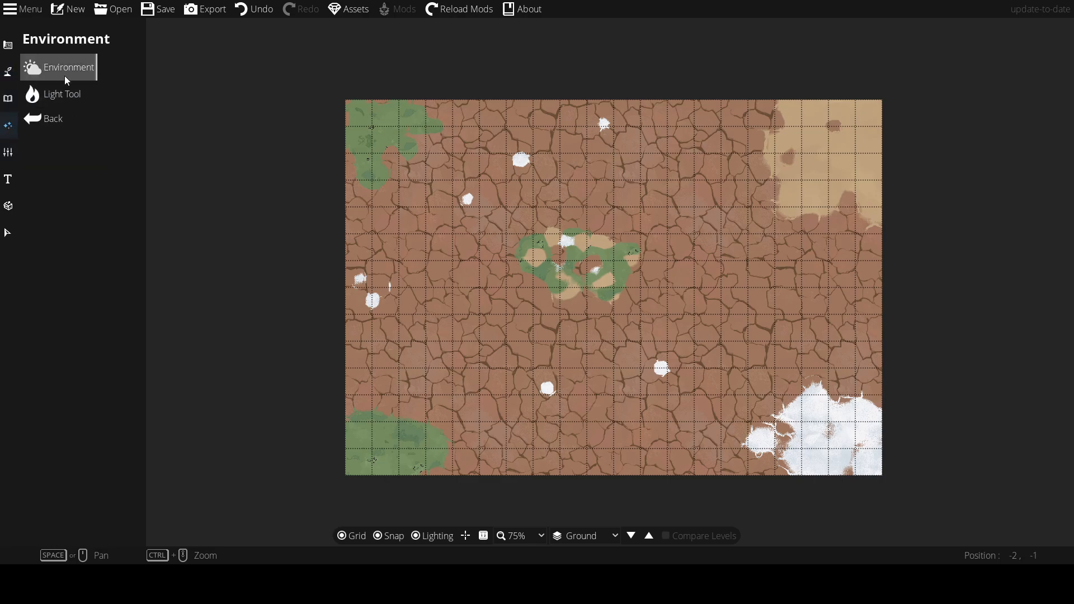
pyautogui.click(78, 97)
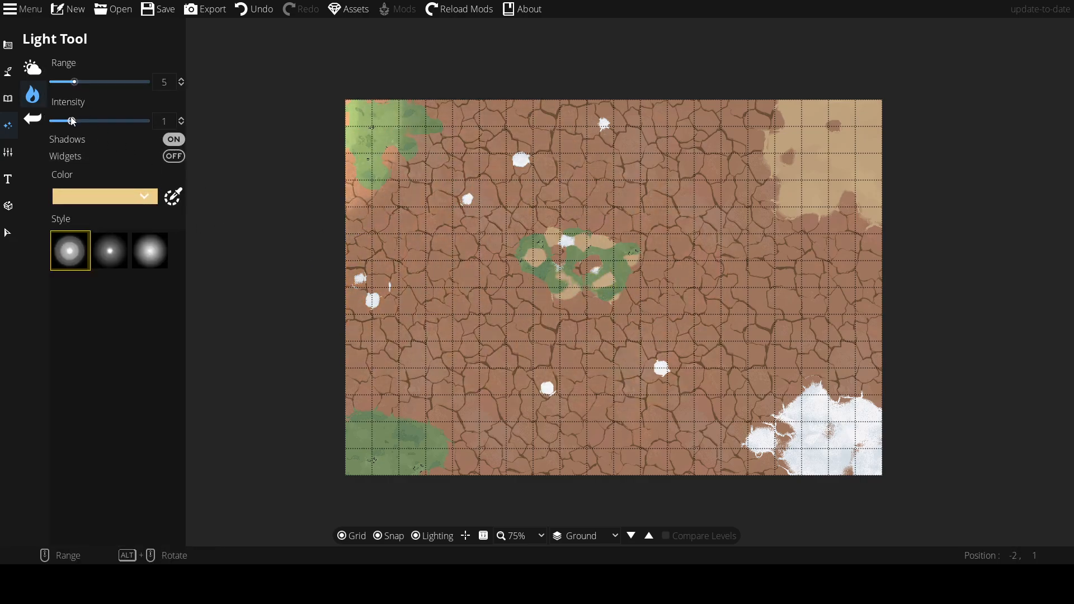
pyautogui.moveTo(72, 120); pyautogui.dragTo(287, 237)
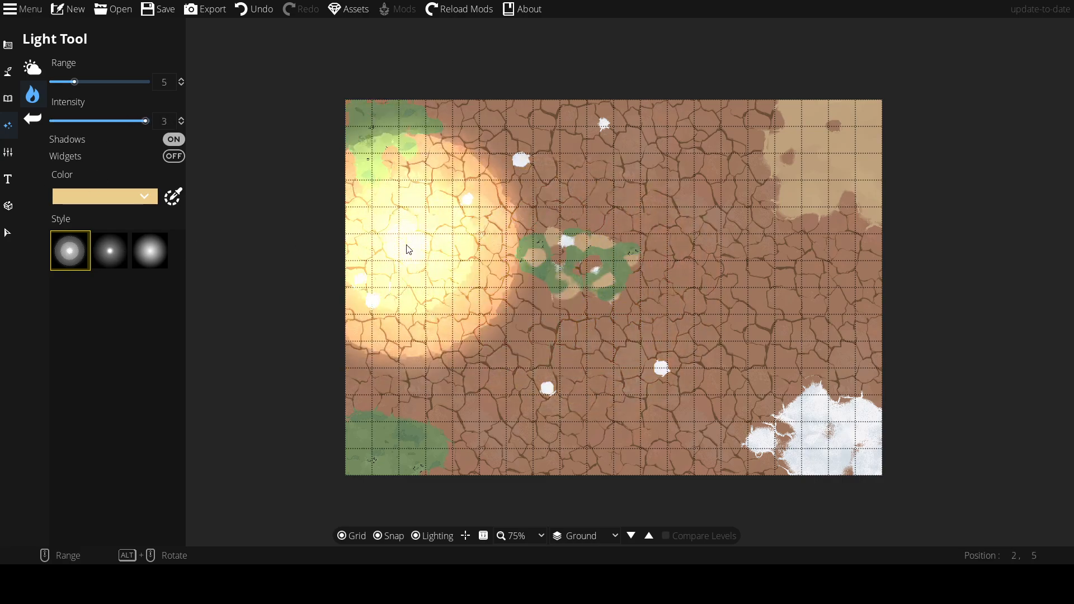
# - Place a wide light on the map with intensity 0.5, range 14.2 and the second light style
pyautogui.moveTo(147, 120); pyautogui.dragTo(61, 133)
pyautogui.moveTo(75, 82); pyautogui.dragTo(120, 93)
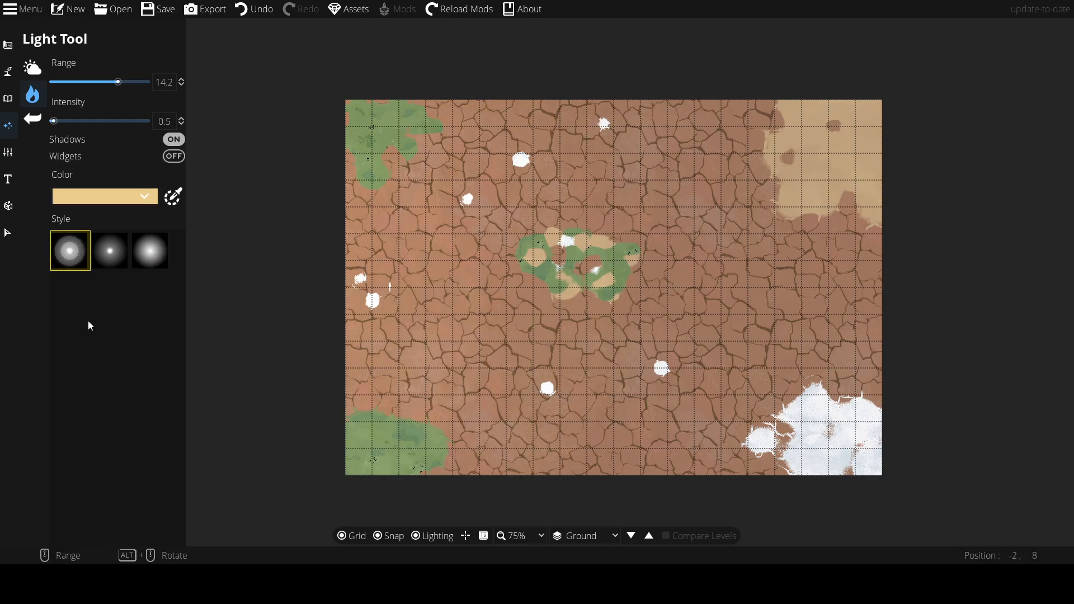
pyautogui.click(110, 252)
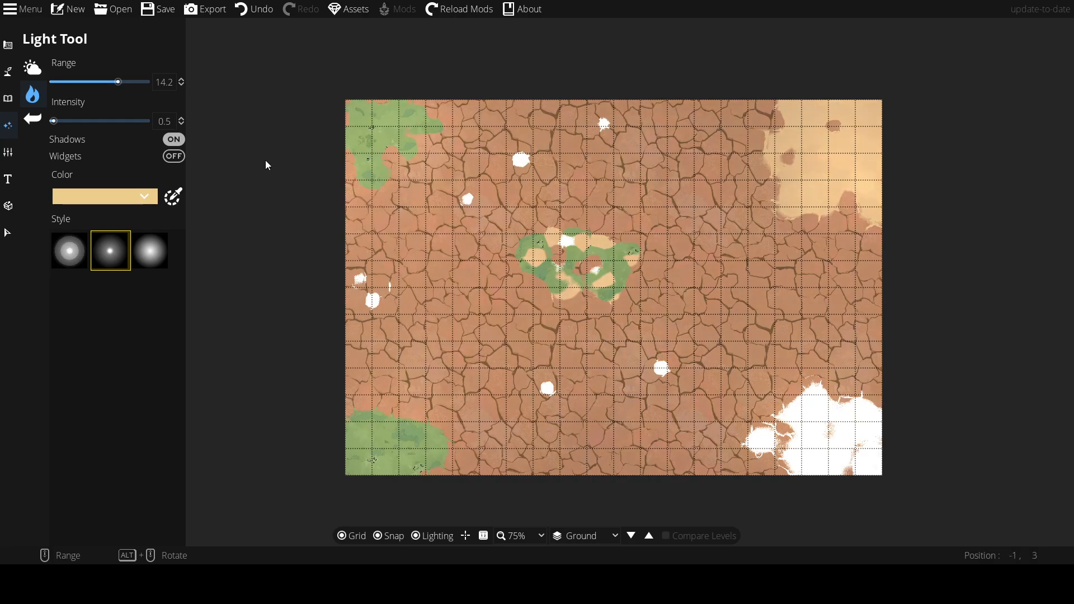
# - Preview the third light style at intensity 3, and reduce the intensity to 1.2
pyautogui.click(153, 261)
pyautogui.moveTo(54, 121); pyautogui.dragTo(176, 151)
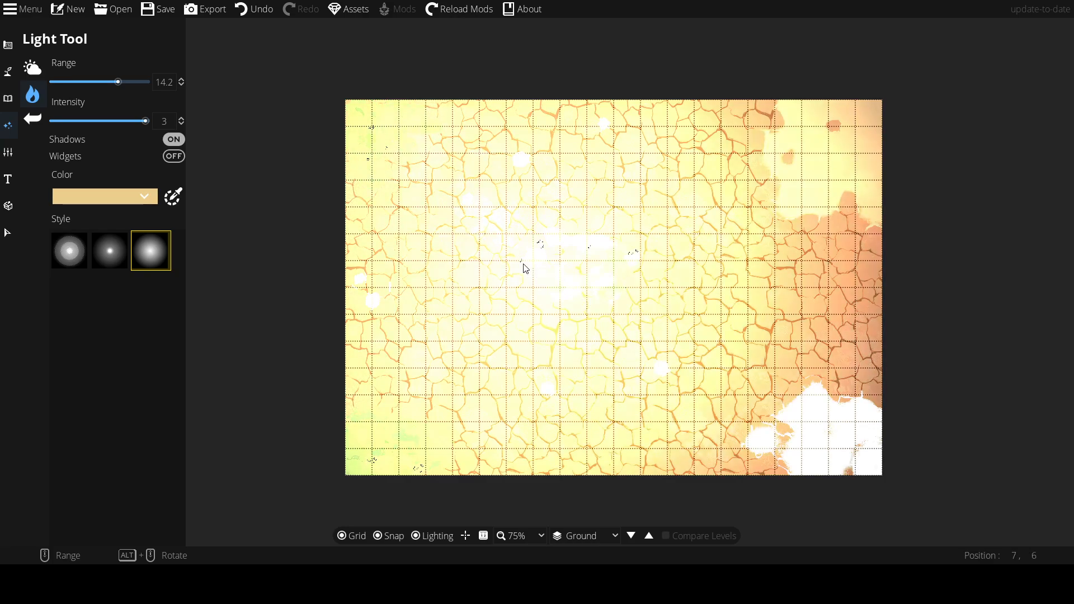
pyautogui.moveTo(136, 121); pyautogui.dragTo(80, 128)
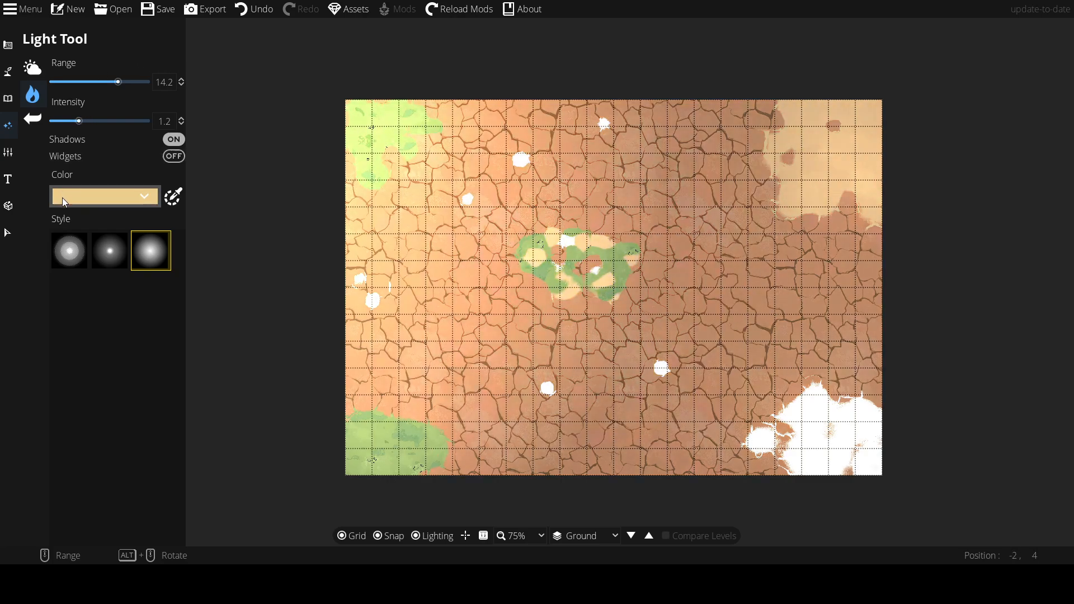
# - Switch to the first light style and set the light's intensity to 0.5 and its range to 0.9
pyautogui.click(69, 251)
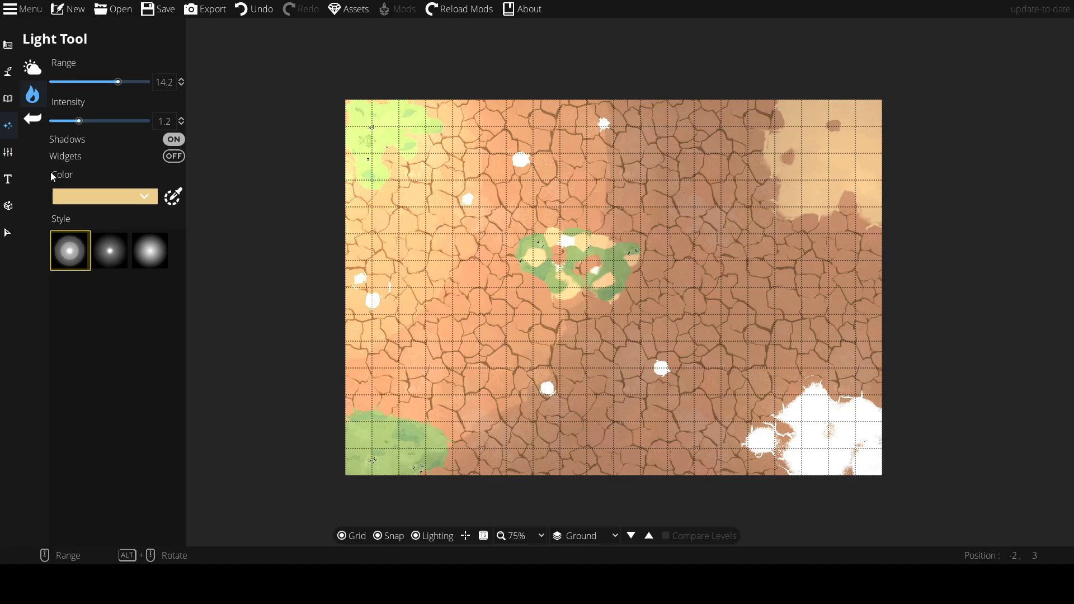
pyautogui.moveTo(77, 124); pyautogui.dragTo(45, 124)
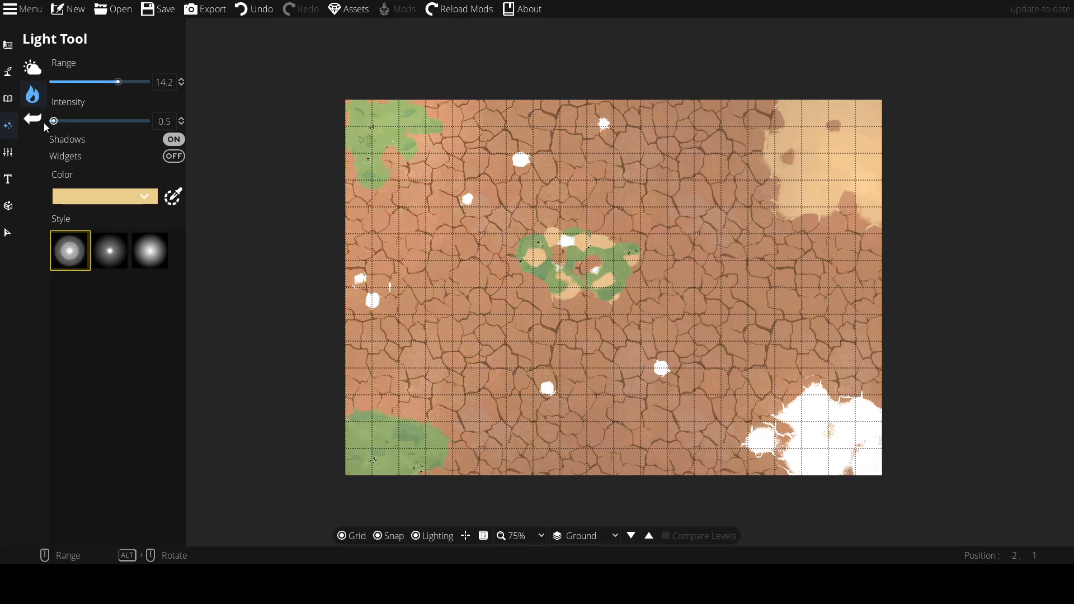
pyautogui.moveTo(116, 81); pyautogui.dragTo(55, 83)
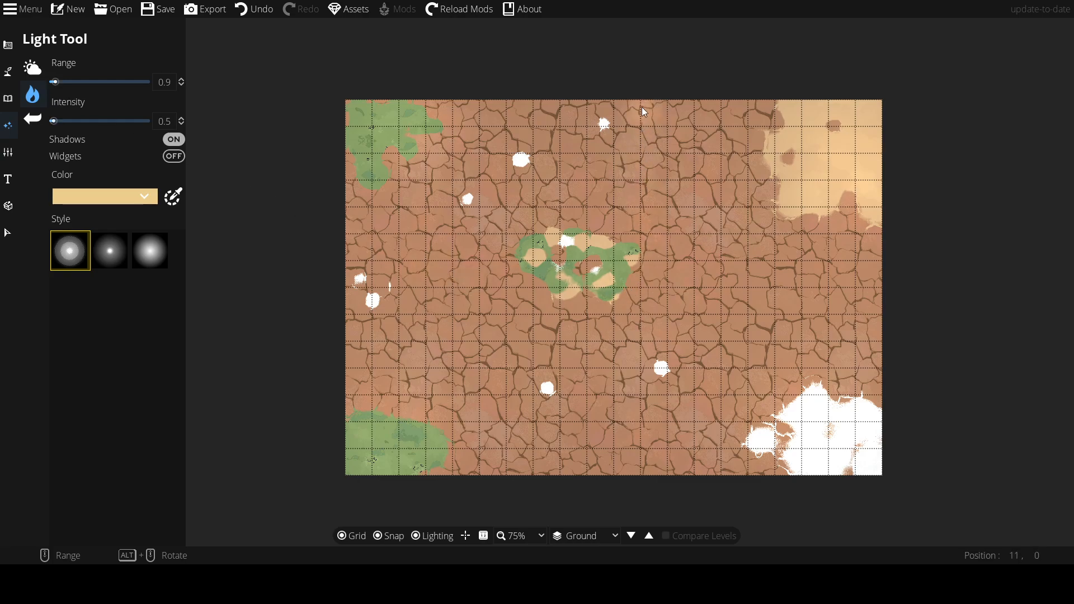